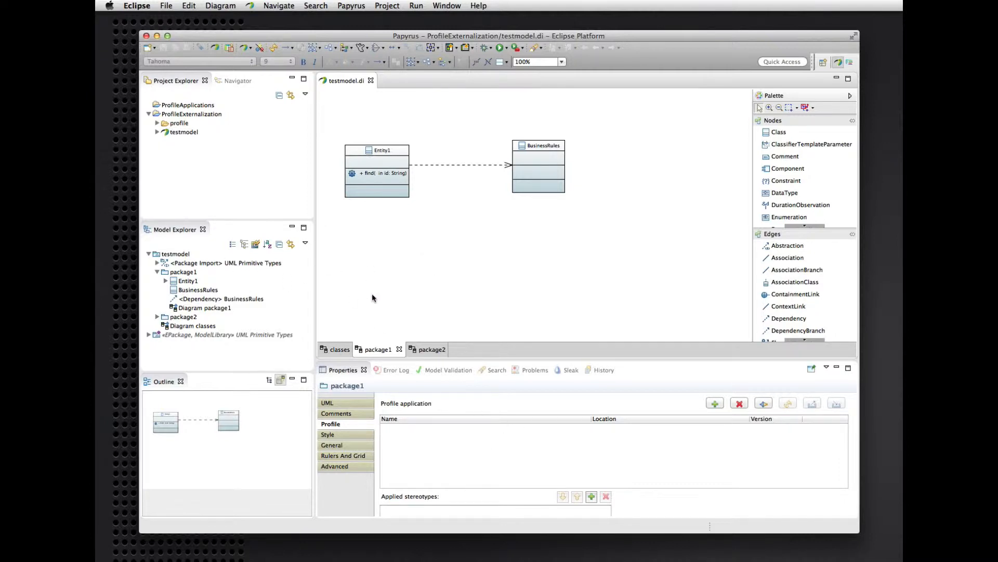
Step: Apply profile1.profile.uml from the ProfileExternalization project to package1, including profile1 and its relationships subprofile
left_click(717, 405)
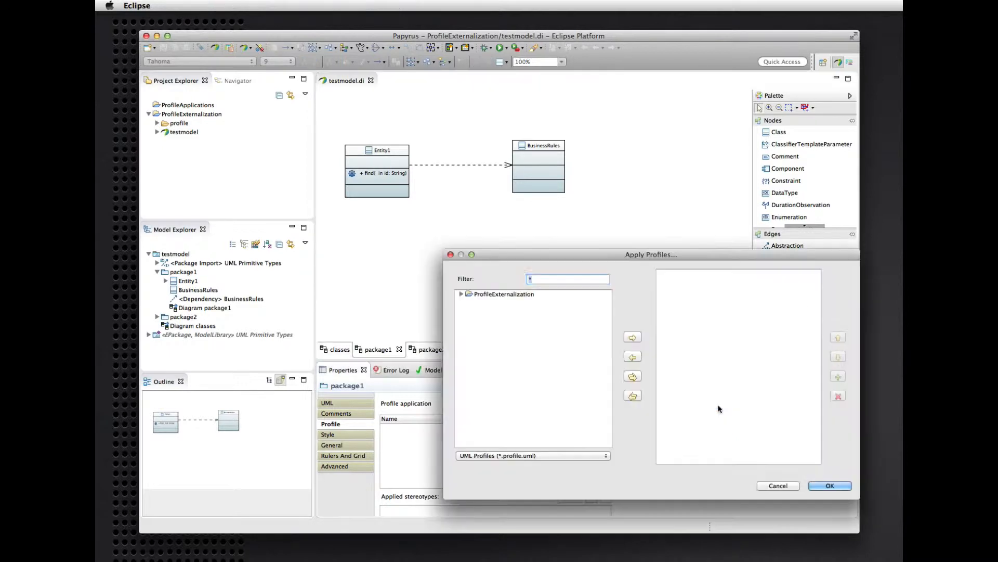
left_click(481, 295)
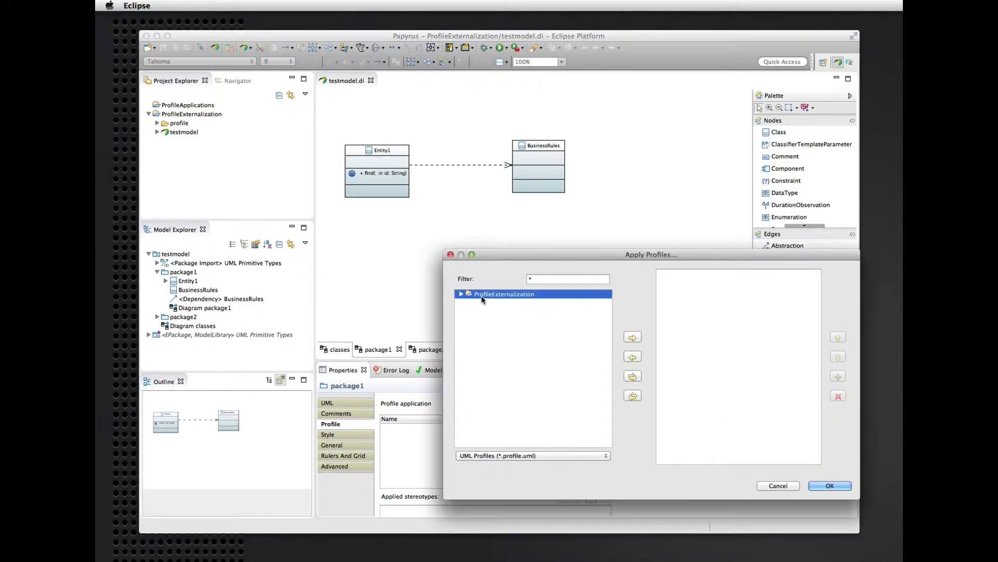
key("Right")
key("Down")
key("Right")
key("Down")
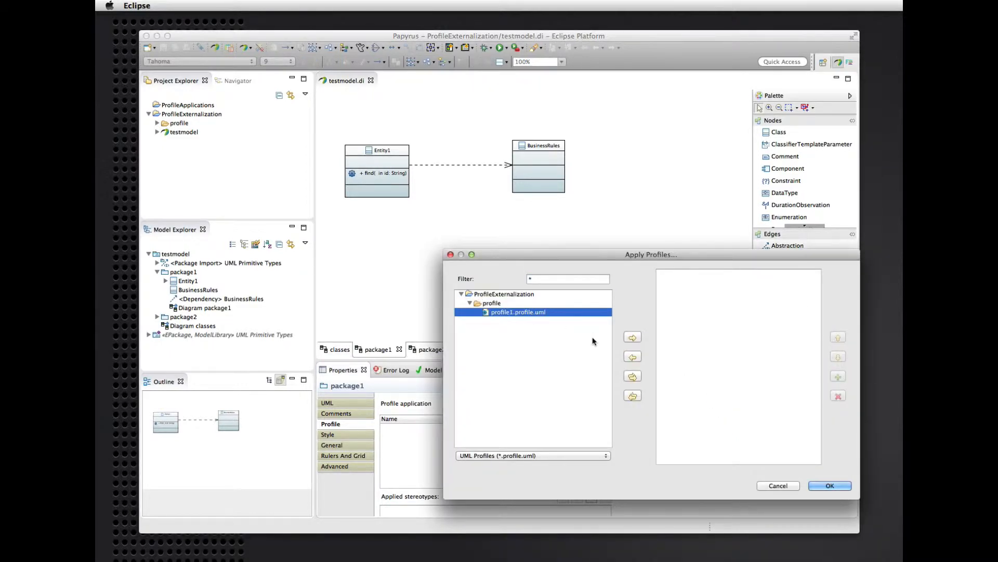
left_click(633, 336)
key("Return")
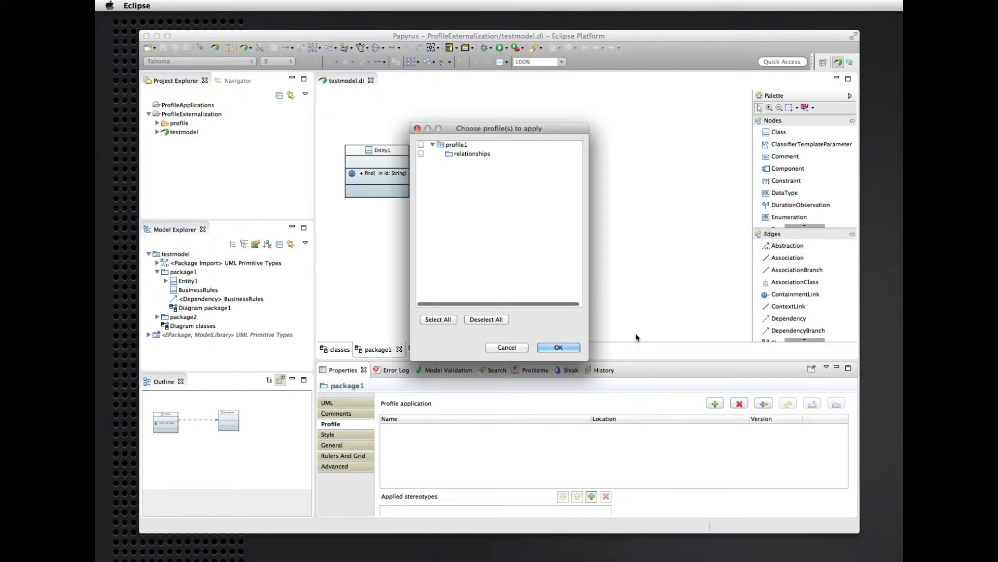
left_click(436, 319)
key("Return")
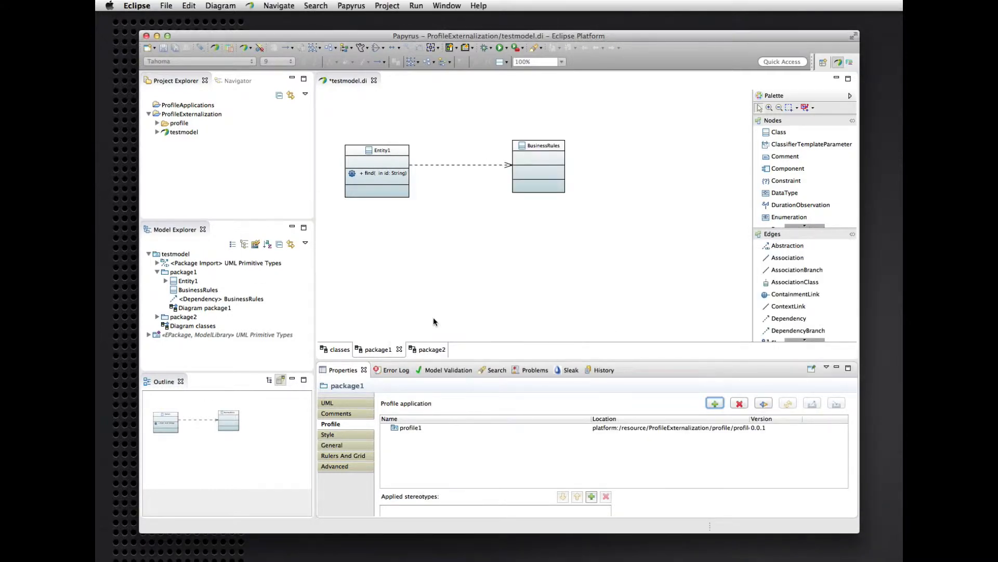
Step: Apply the Bean stereotype from profile1 to the Entity1 class
left_click(403, 155)
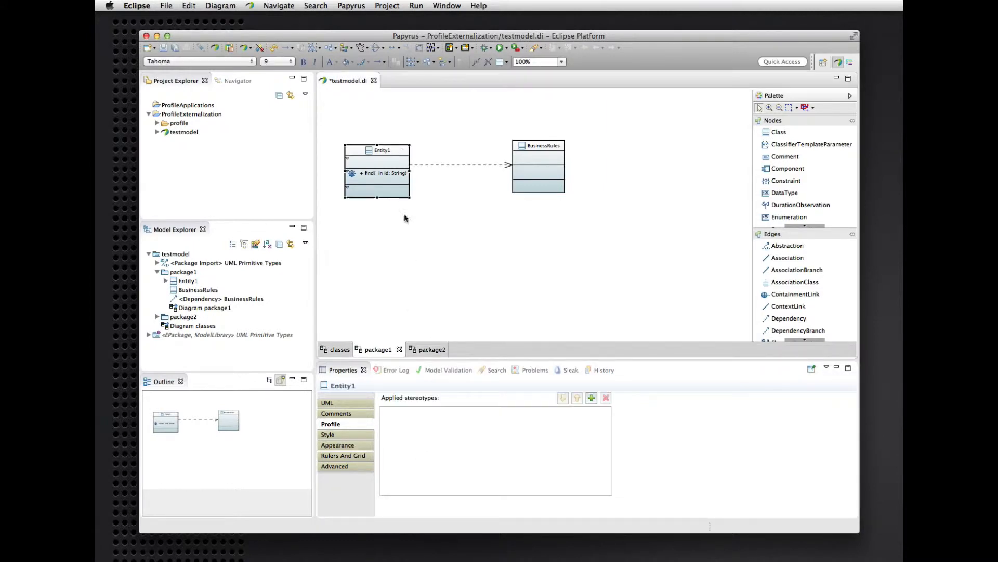
left_click(592, 399)
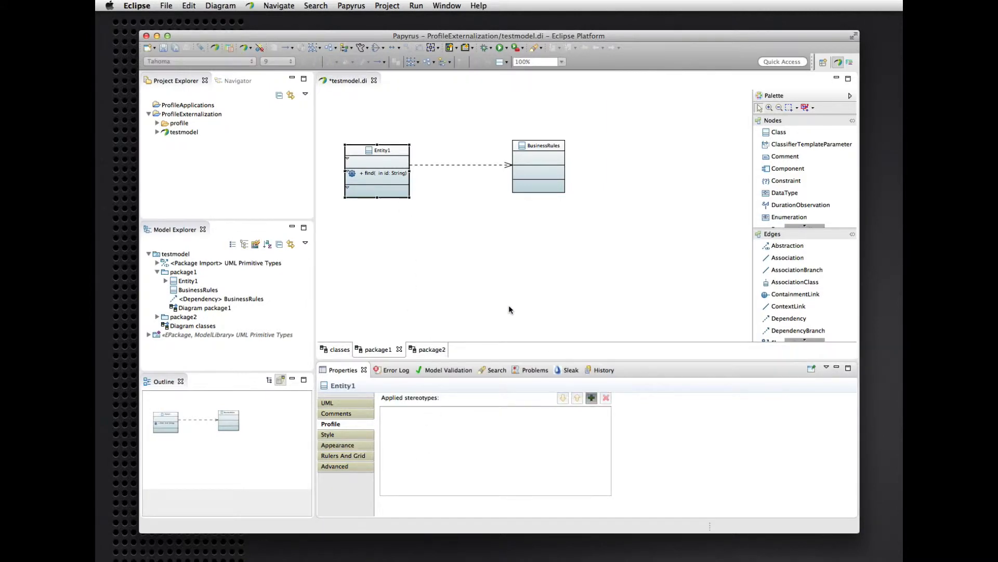
double_click(384, 208)
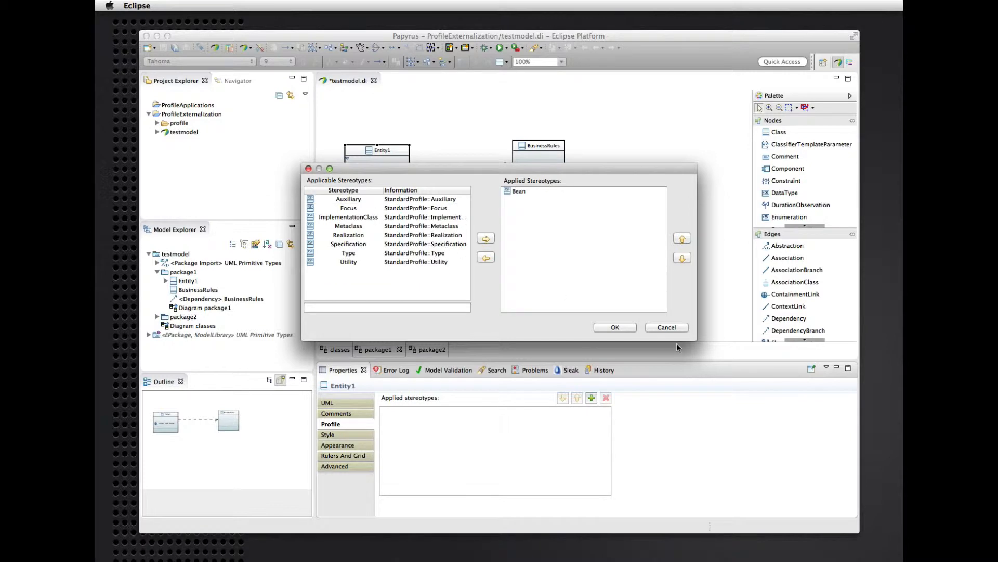
left_click(624, 326)
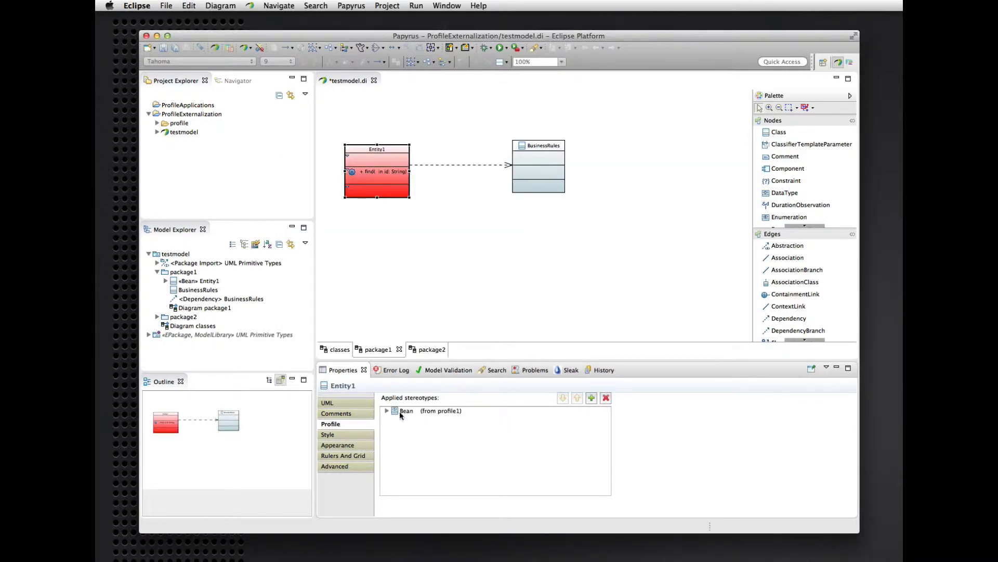
Step: Apply the Finder stereotype from profile1 to Entity1's find operation
left_click(370, 172)
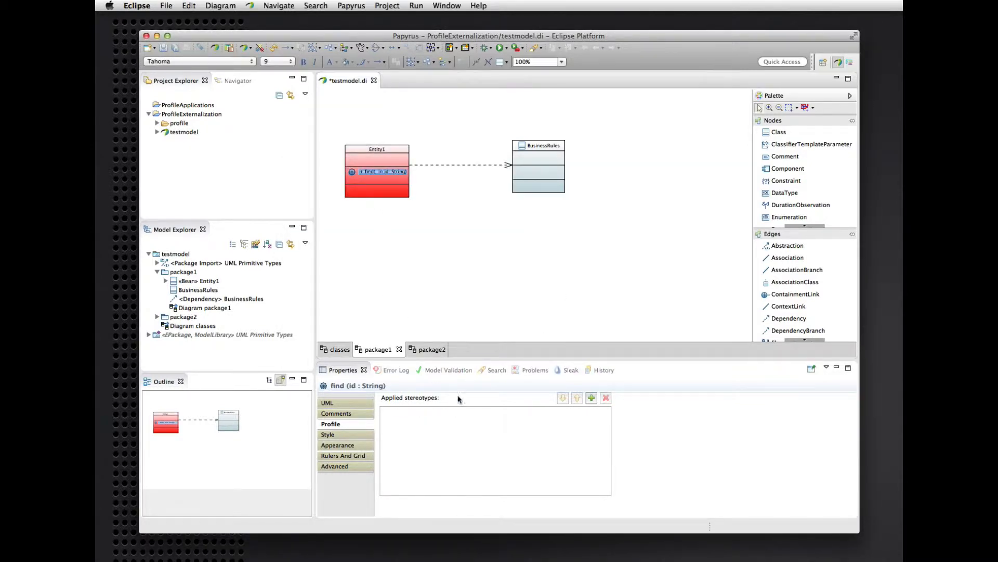
left_click(592, 398)
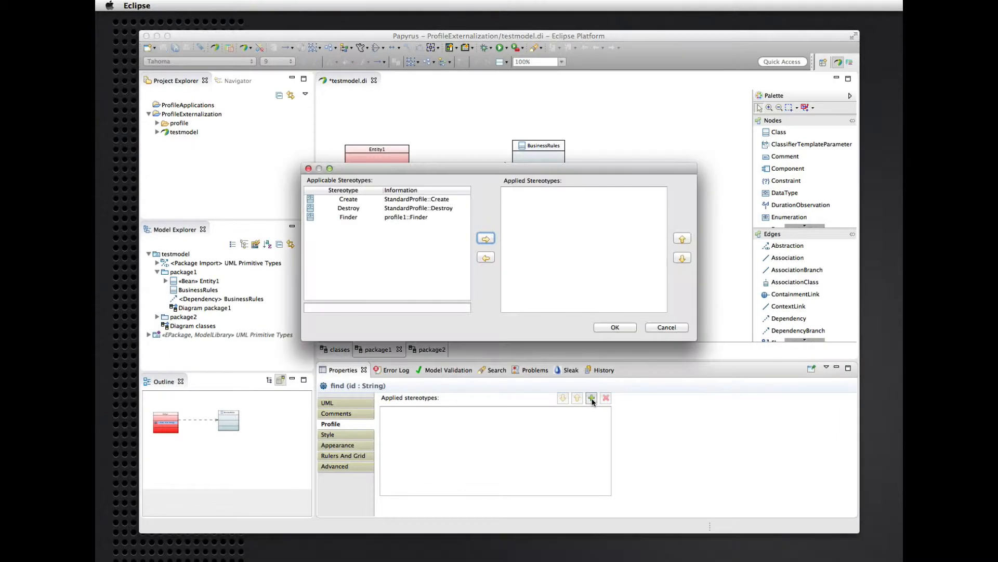
double_click(358, 220)
left_click(615, 327)
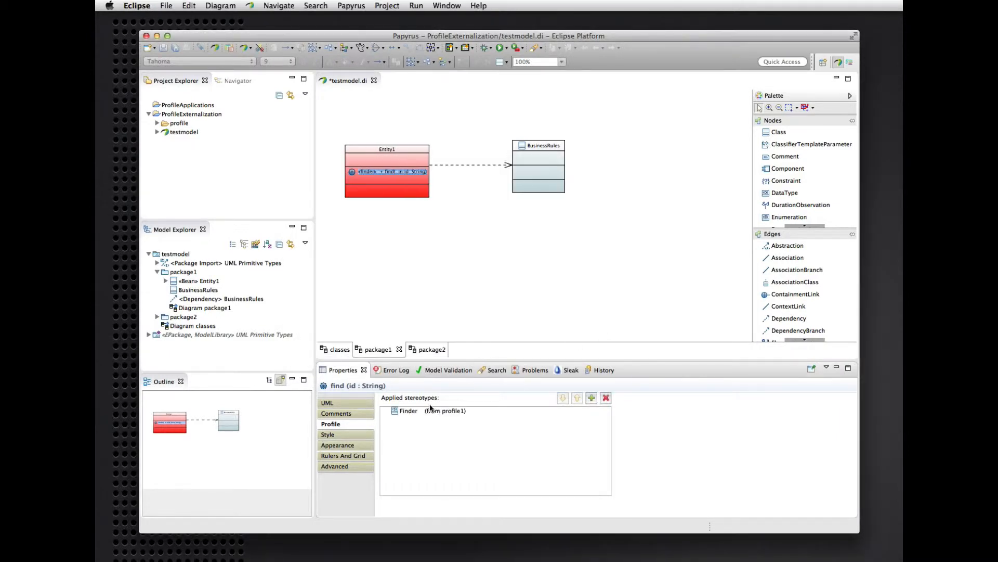
Step: Set the finder property of Entity1's Bean stereotype to the find (id : String) operation in package1
left_click(409, 151)
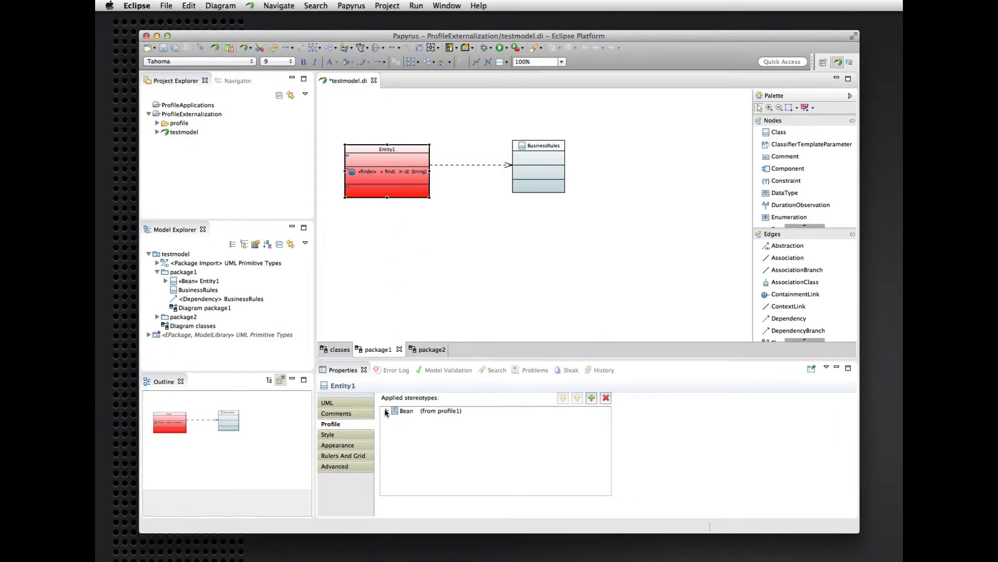
left_click(387, 411)
left_click(414, 420)
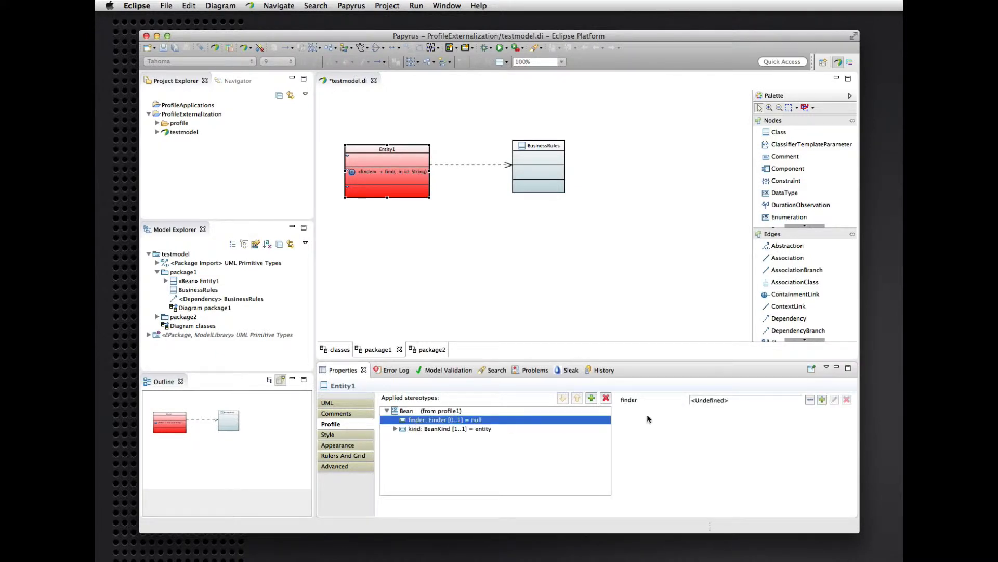
left_click(811, 400)
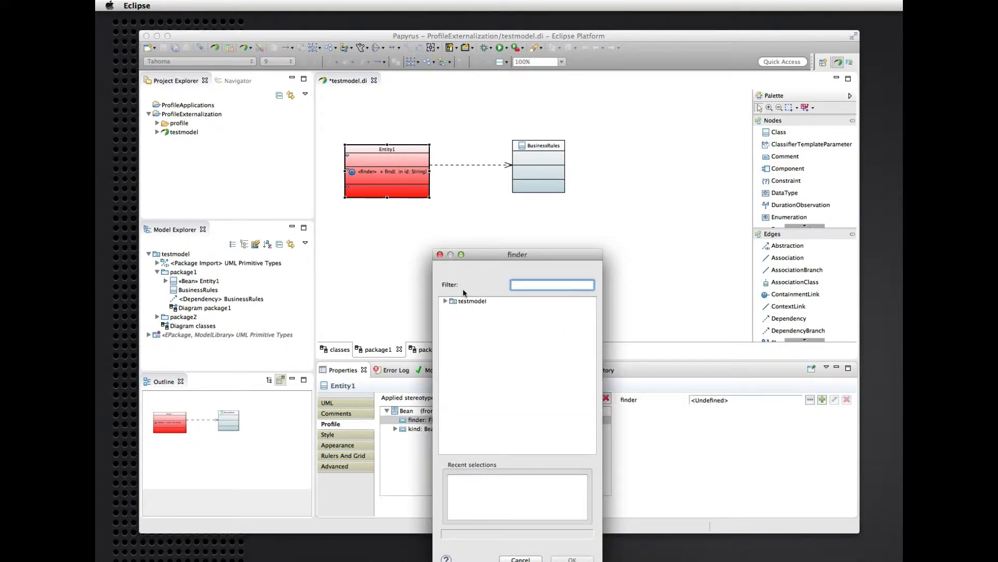
left_click(445, 303)
left_click(445, 301)
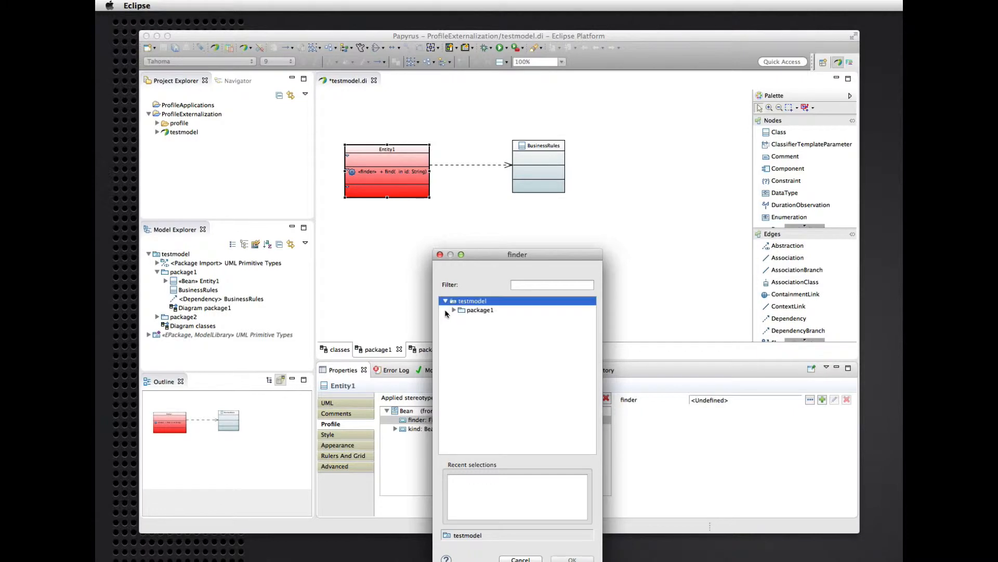
left_click(453, 310)
left_click(462, 319)
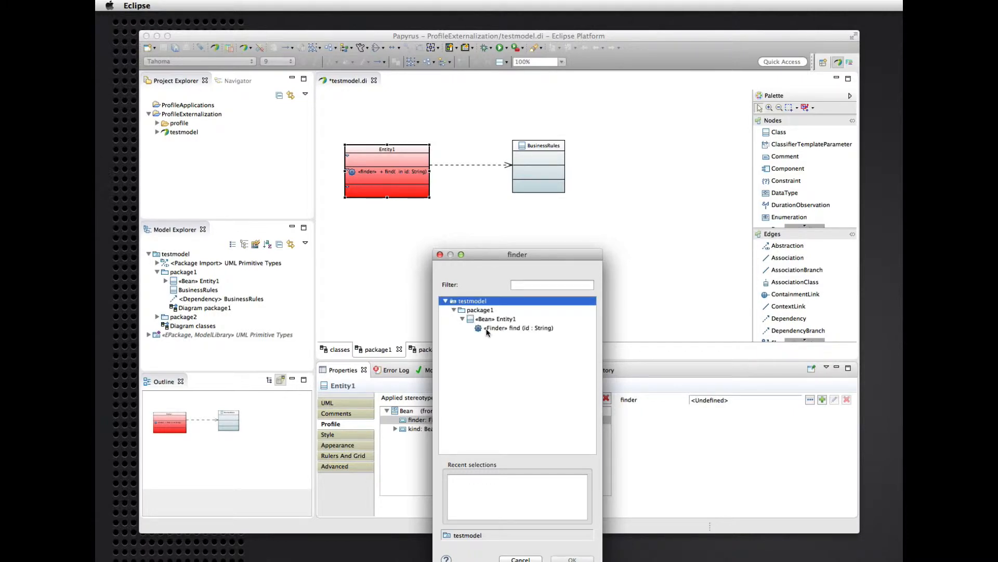
double_click(499, 326)
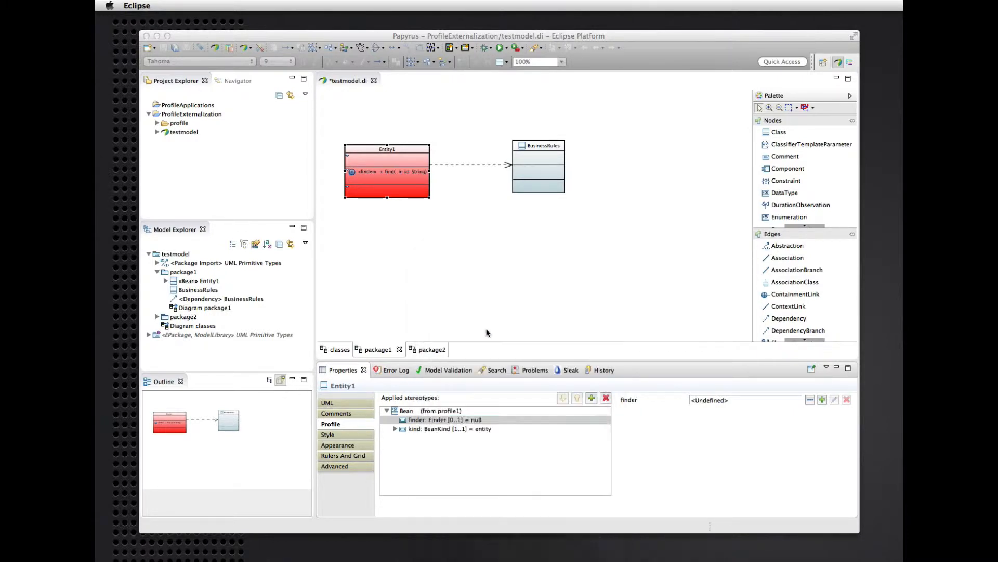
Step: Apply the Bean stereotype from profile1 to the BusinessRules class
left_click(529, 151)
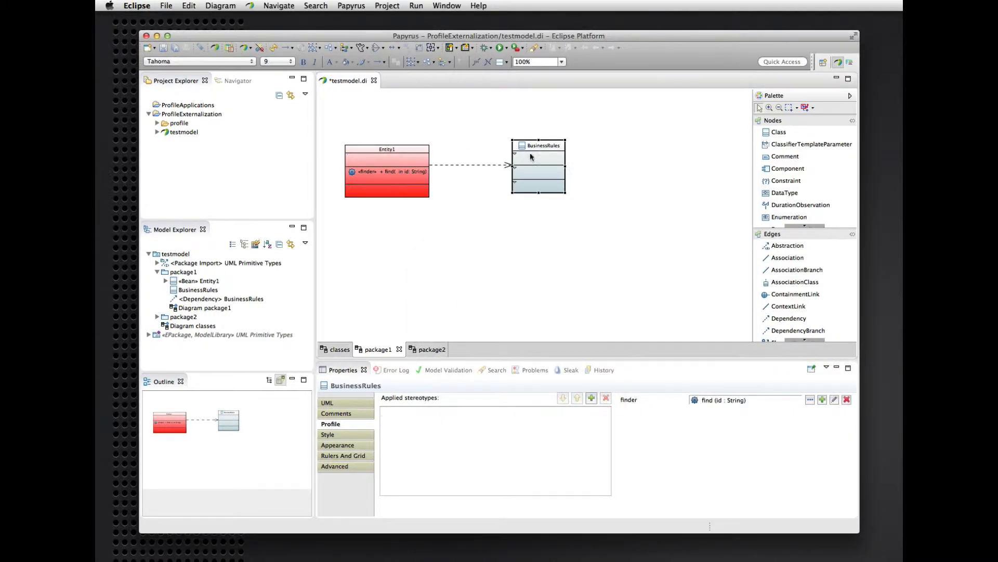
left_click(591, 398)
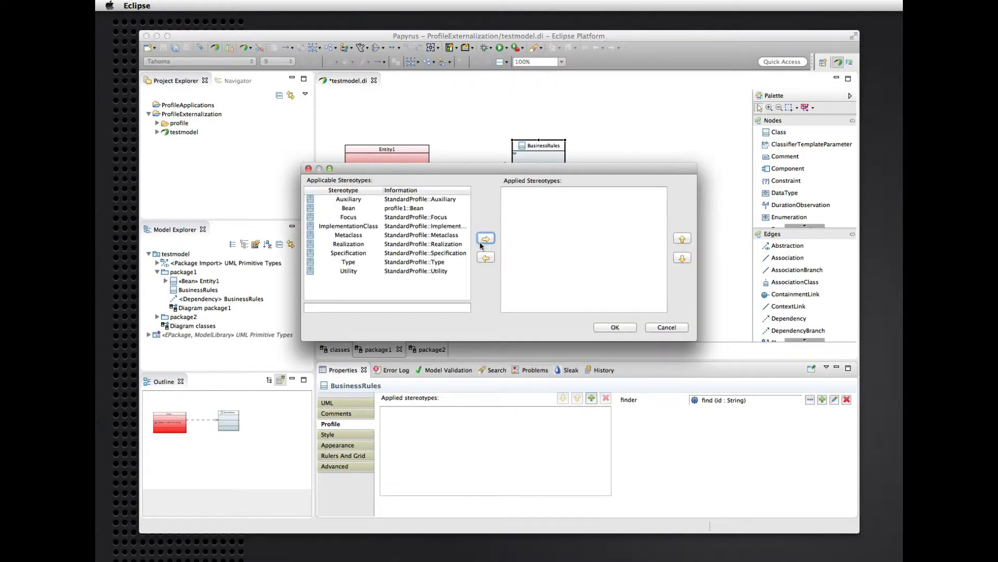
double_click(350, 208)
left_click(619, 328)
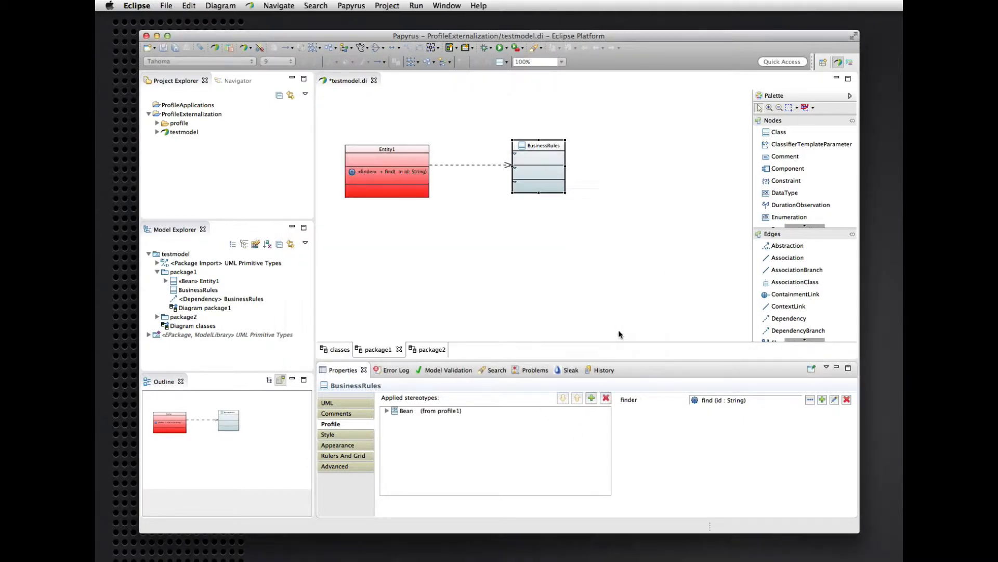
Step: Set the kind property of BusinessRules' Bean stereotype to session and save the model
left_click(387, 410)
left_click(410, 429)
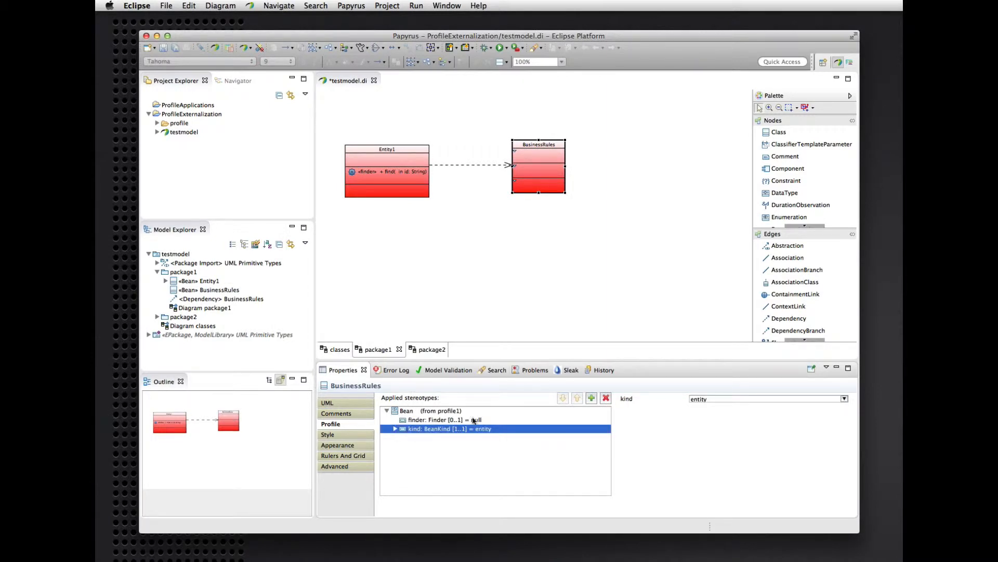
left_click(699, 398)
left_click(704, 414)
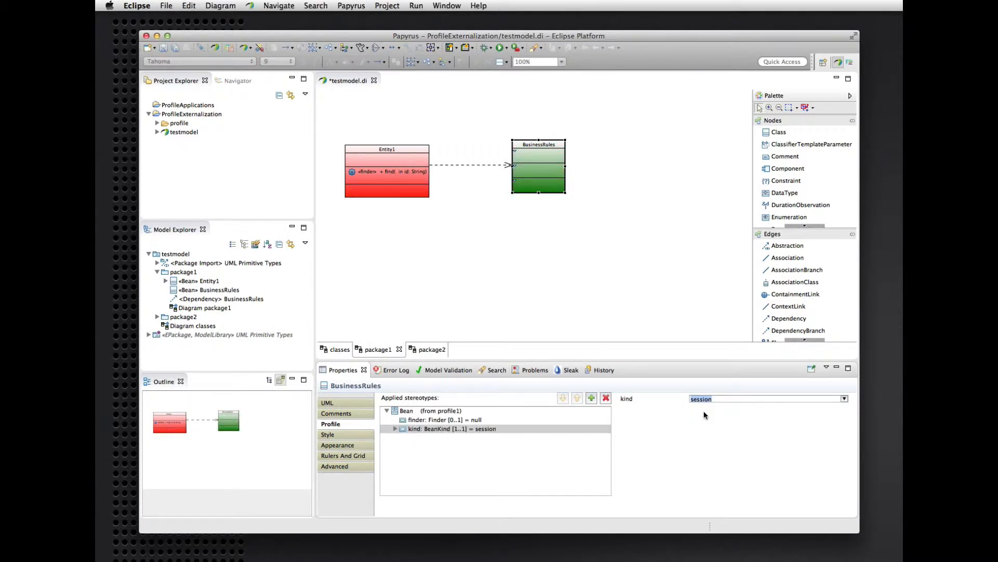
left_click(490, 229)
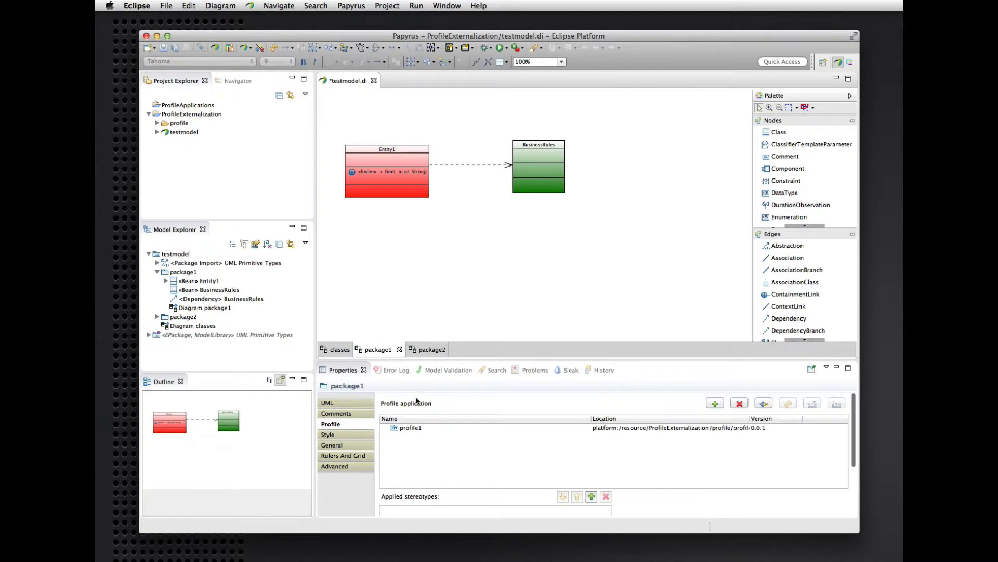
key("super+s")
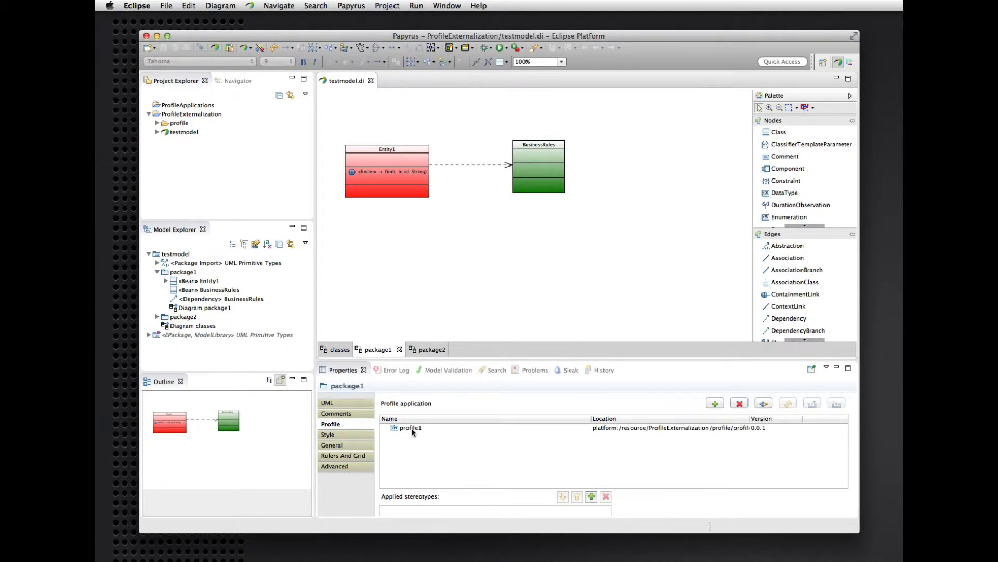
Step: Start externalizing package1's profile1 application and name the new model "bean variant 1"
left_click(427, 430)
left_click(810, 403)
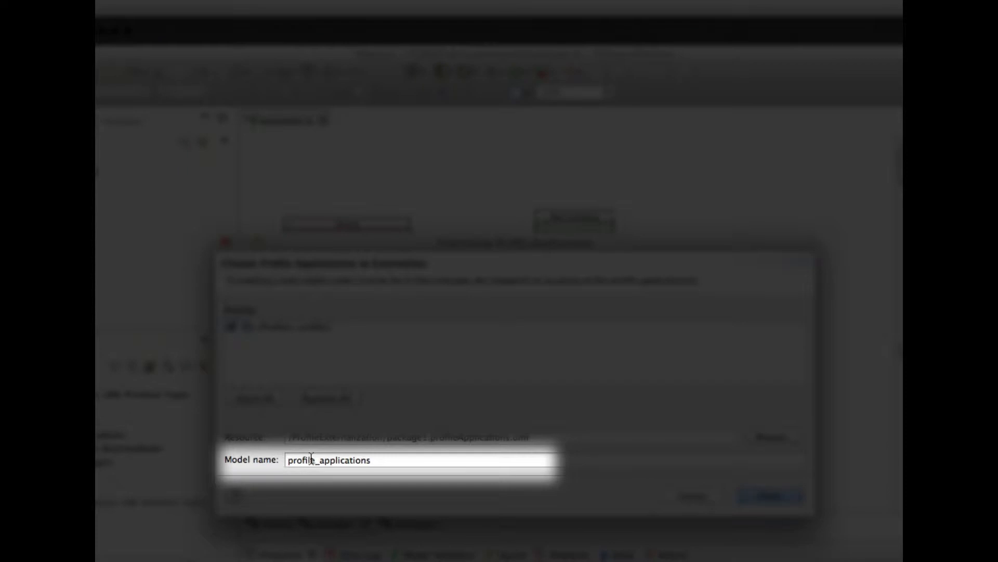
double_click(333, 461)
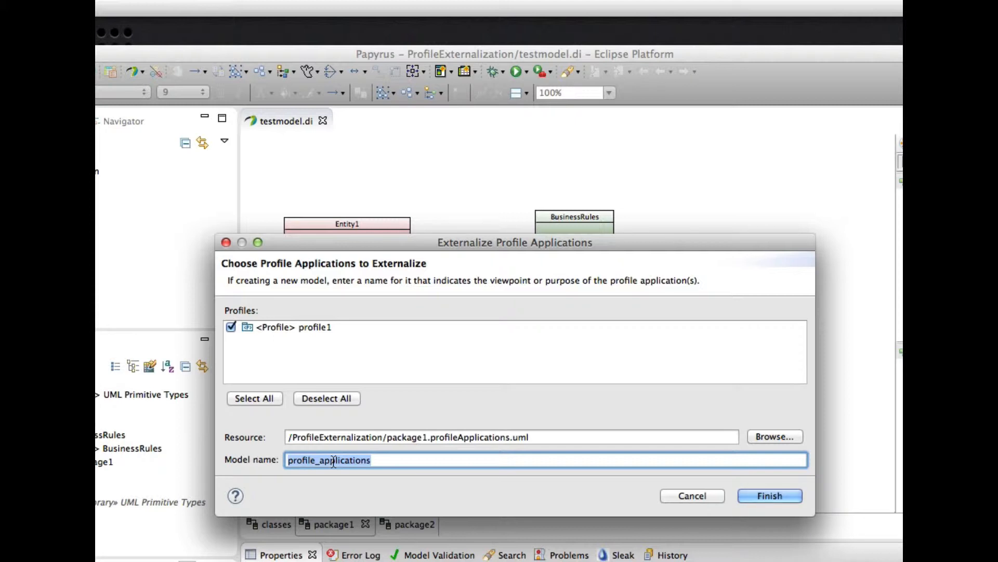
type("bean")
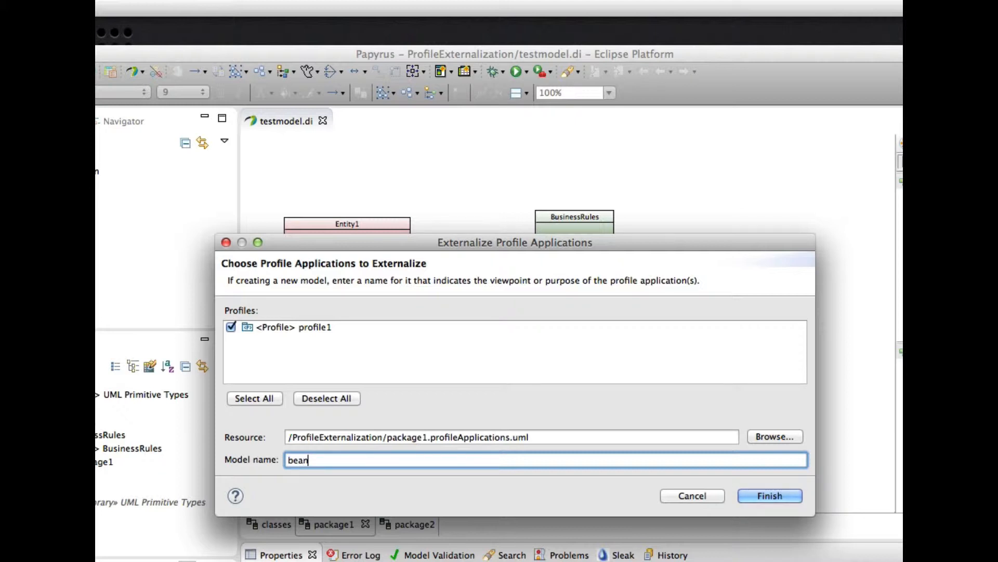
type(" variant 1")
Step: Choose the ProfileApplications project as the location of the externalized profile application resource
left_click(758, 435)
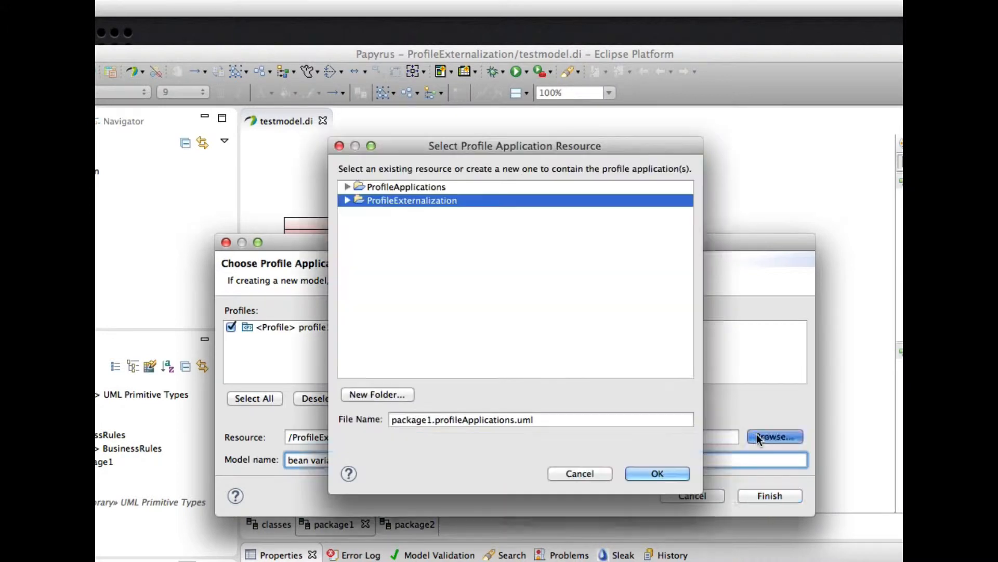
left_click(413, 186)
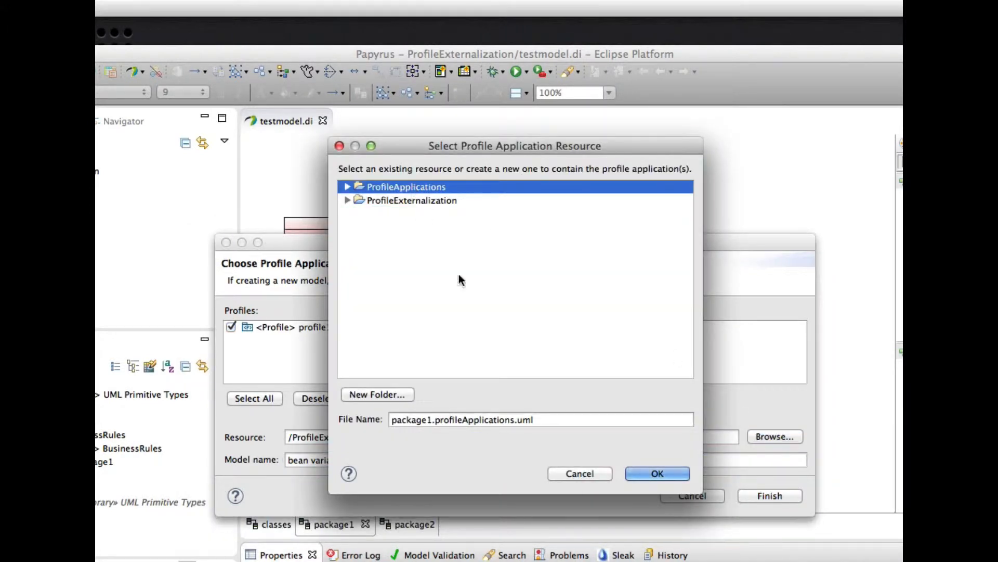
left_click(677, 476)
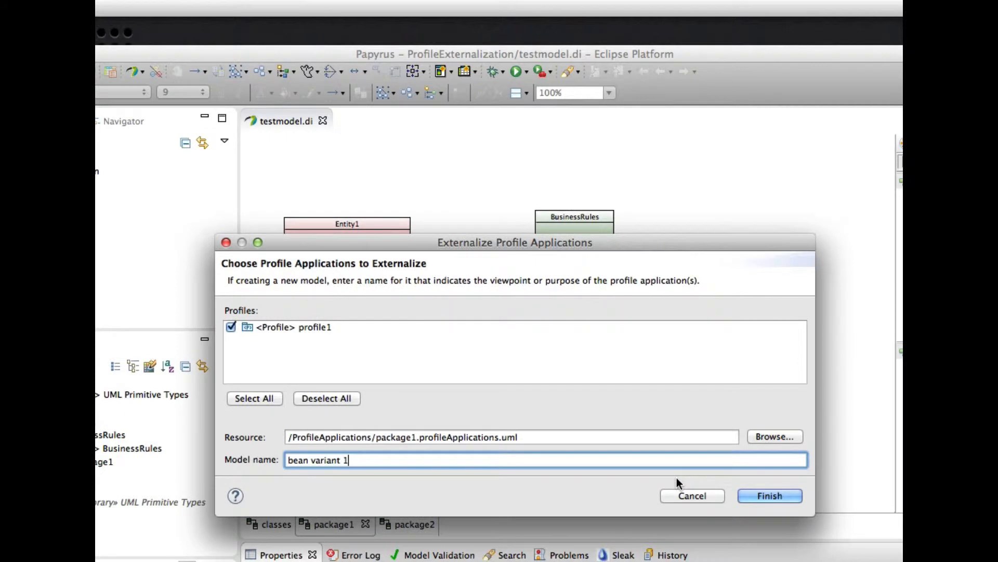
Step: Set the externalized resource to /ProfileApplications/package1.stereo.uml and complete the externalization of package1's profile1 application
left_click(421, 438)
left_click_drag(422, 438, 500, 439)
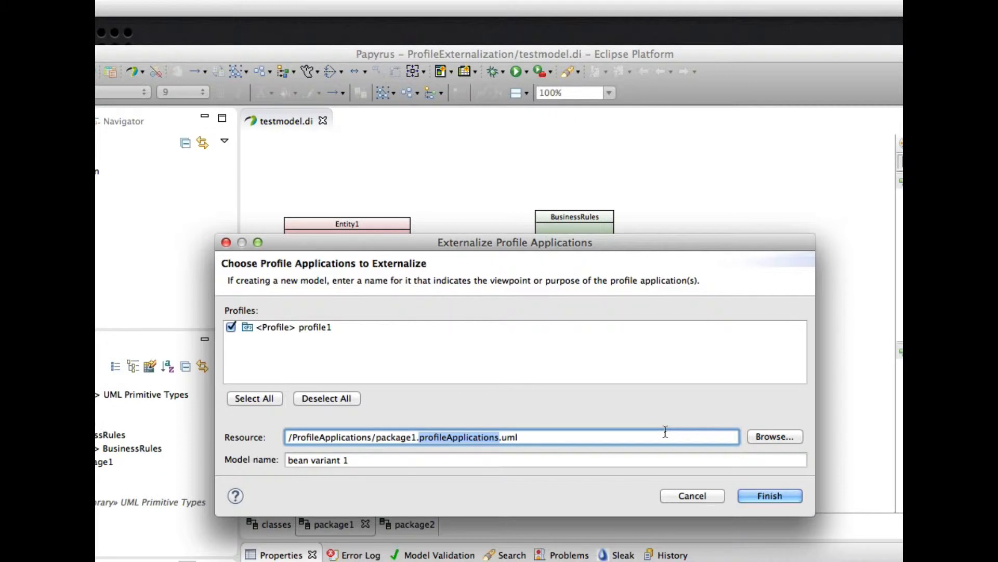
type("stereo")
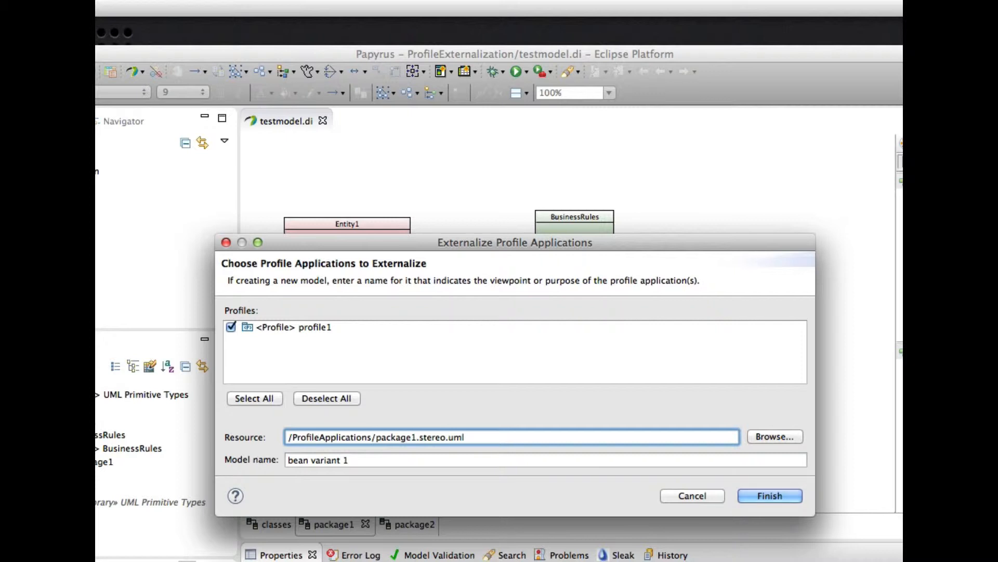
key("shift+End")
key("BackSpace")
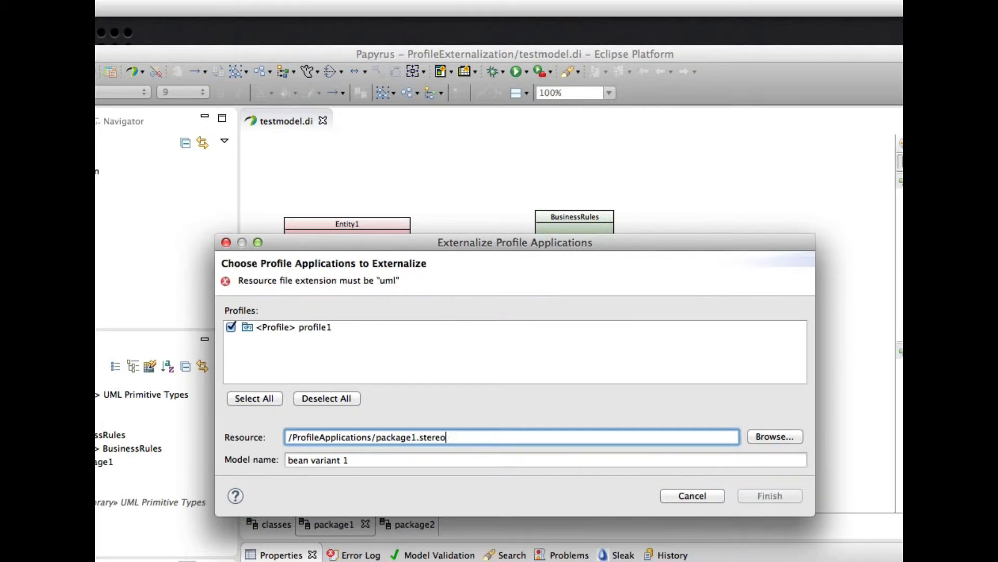
type(".uml")
key("Left")
key("Left")
key("Left")
key("Left")
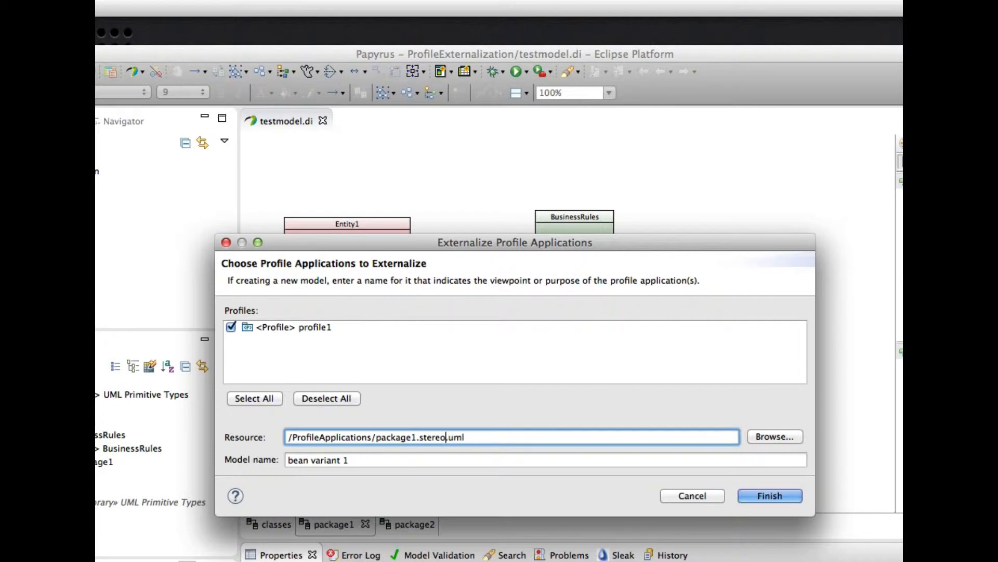
key("alt+shift+Left")
key("shift+Left")
key("BackSpace")
key("super+z")
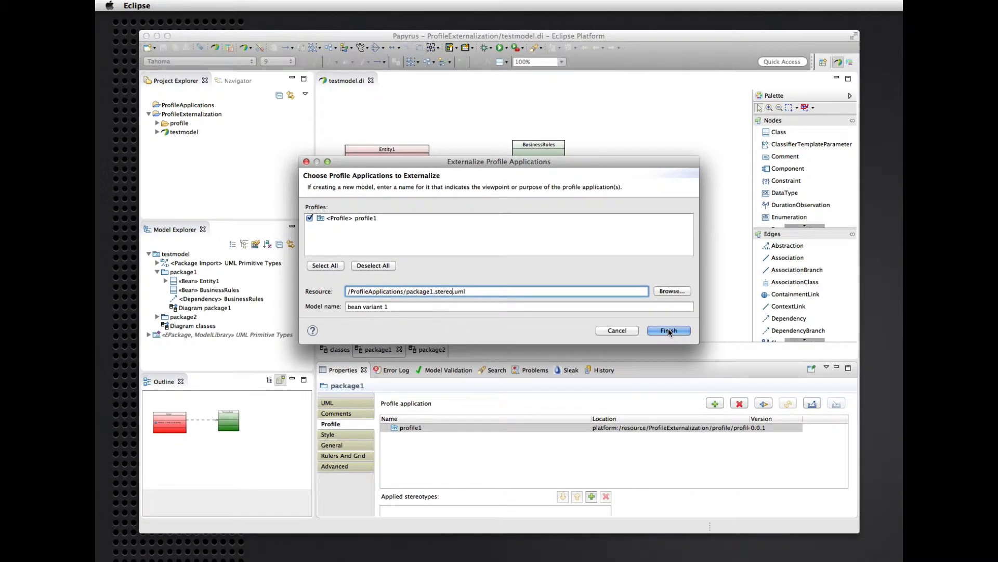
left_click(669, 330)
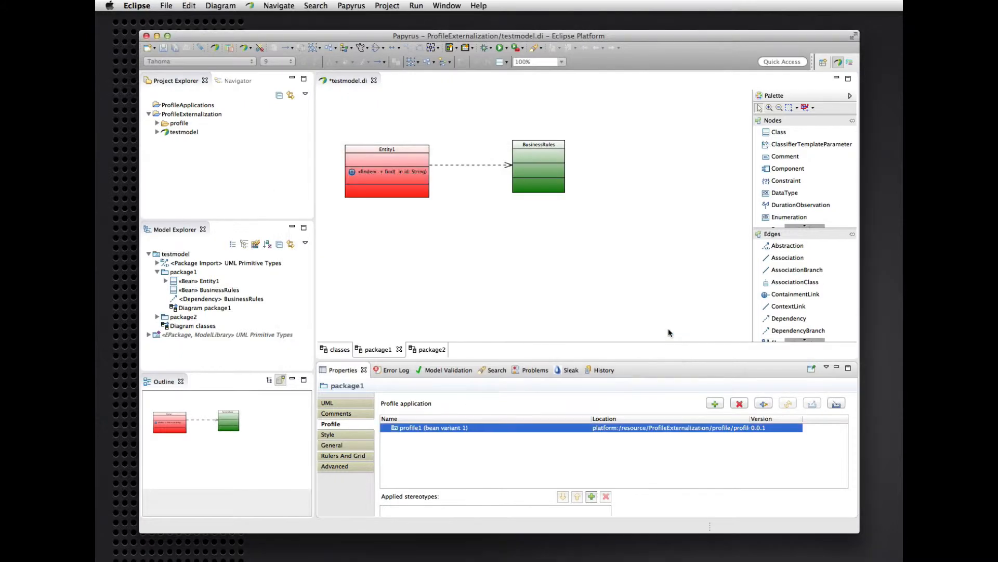
Step: Review the profile applications of testmodel and package1 and the stereotypes applied to Entity1, and save the model
left_click(500, 468)
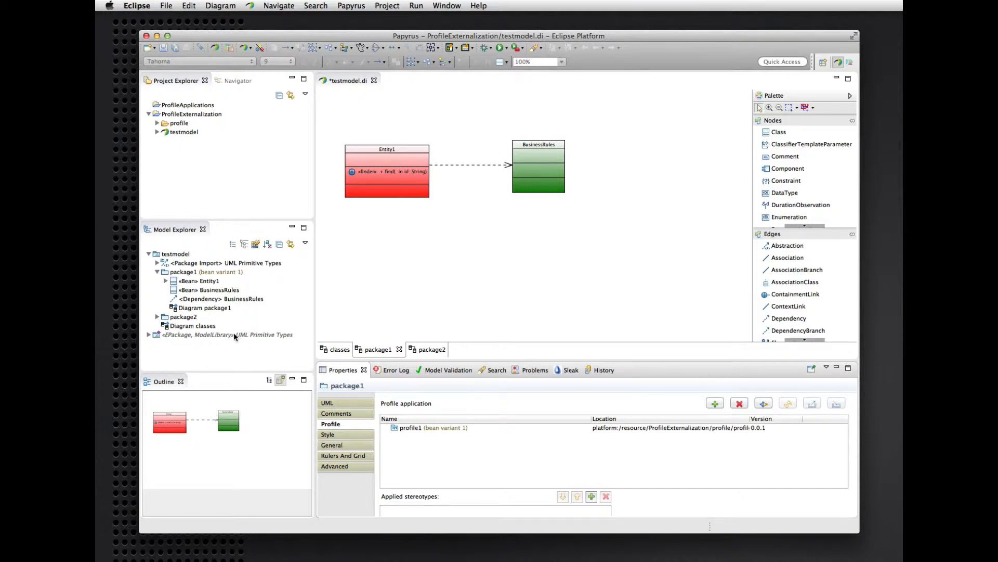
left_click(181, 254)
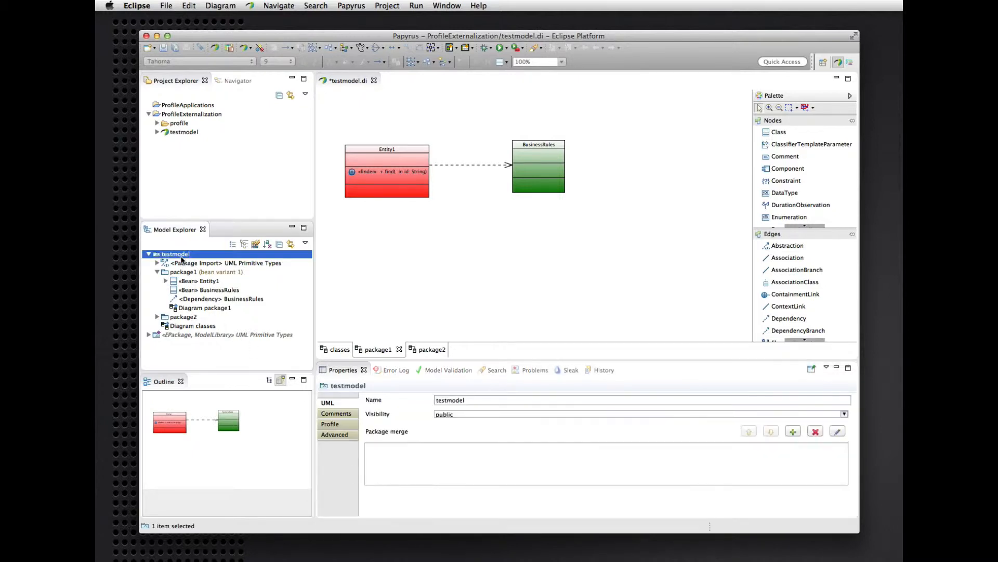
left_click(341, 425)
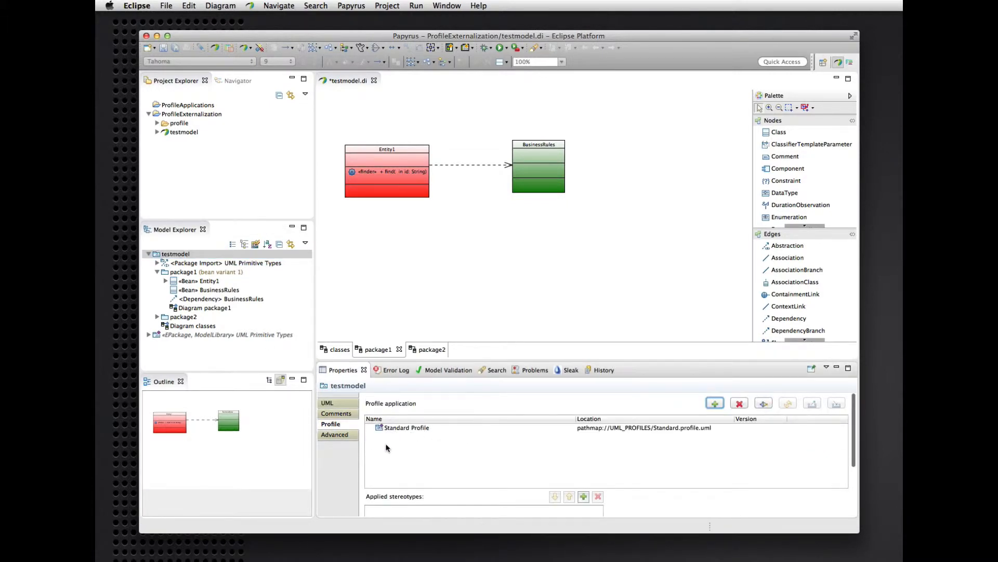
left_click(214, 274)
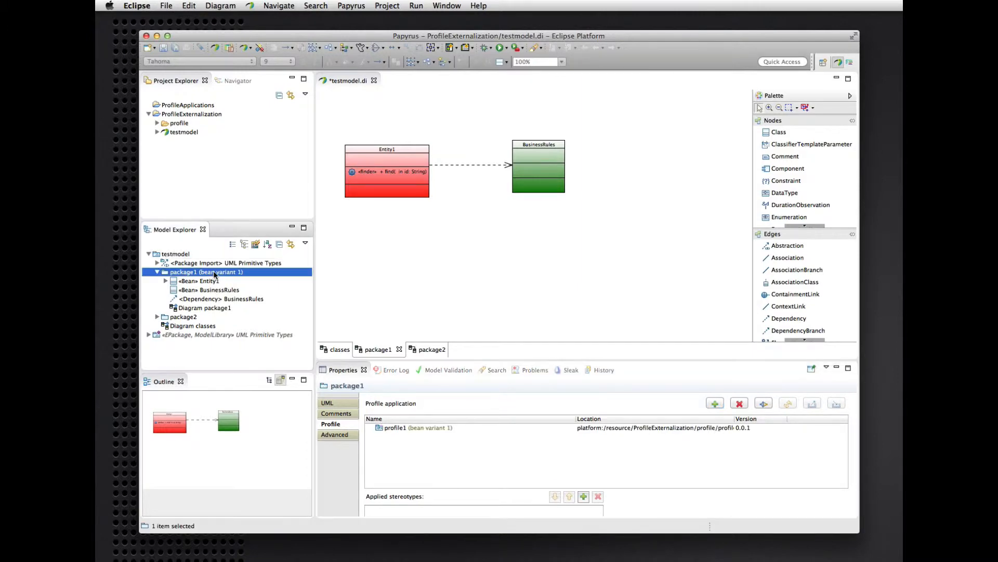
left_click(185, 282)
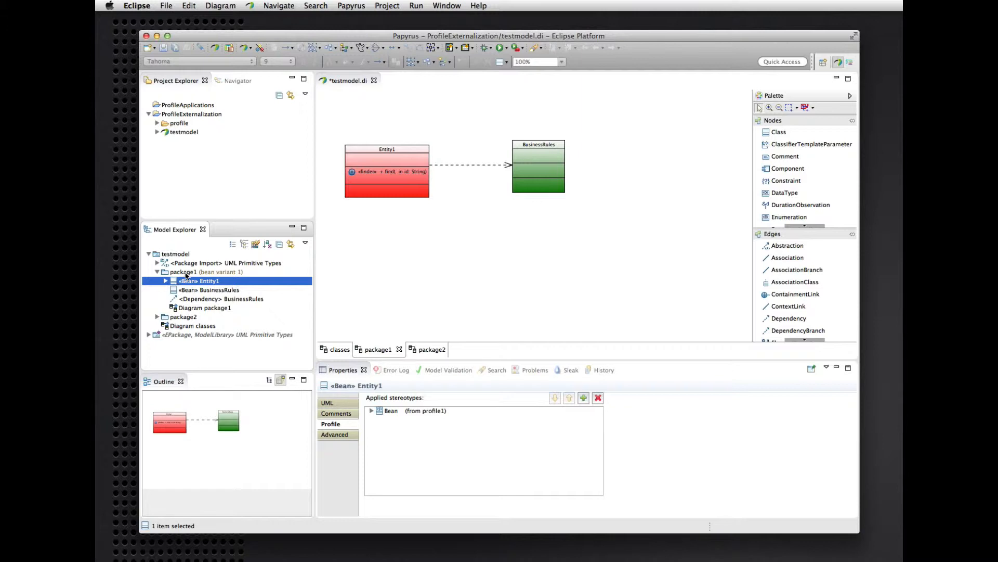
left_click(186, 272)
left_click(399, 443)
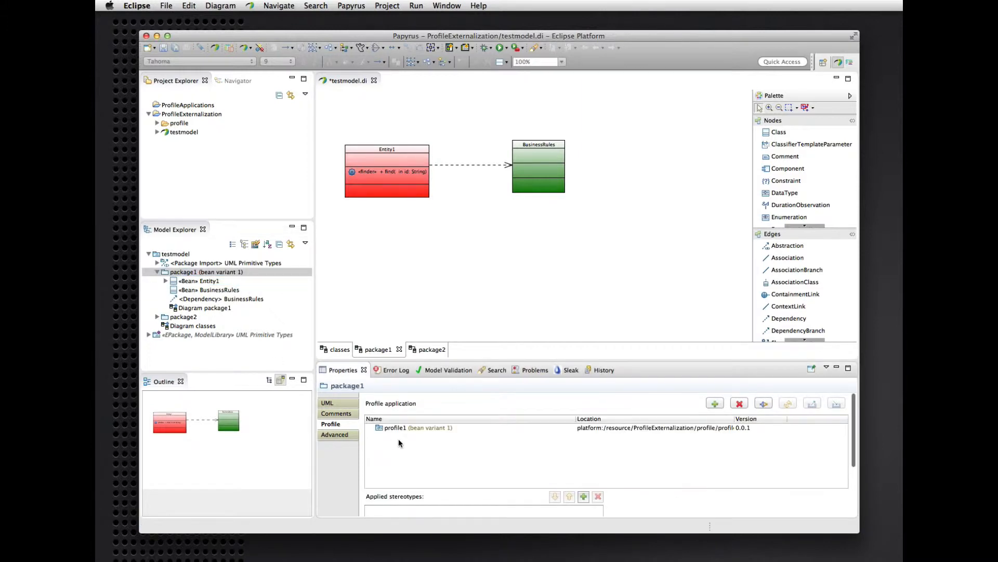
key("super+s")
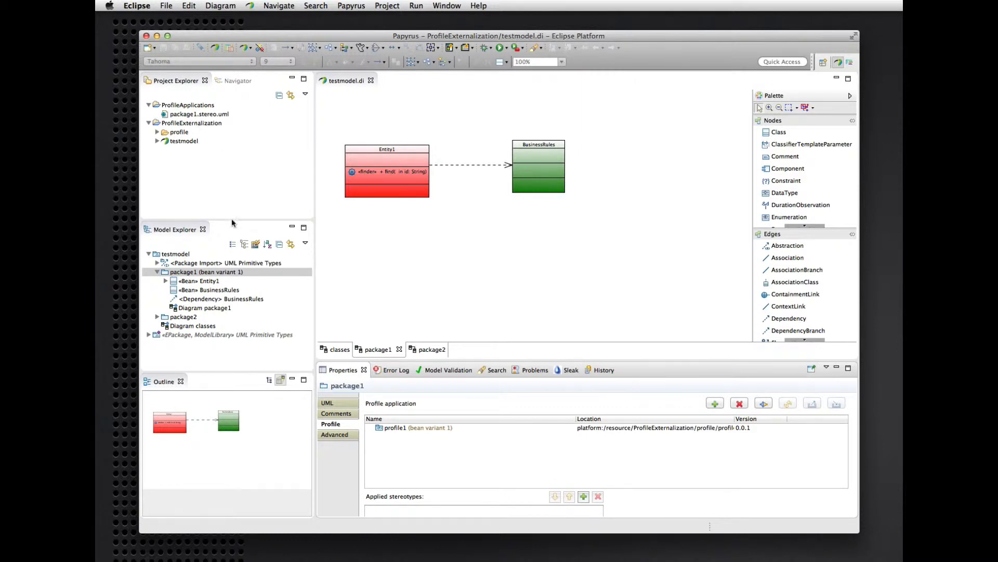
Step: Unload the "bean variant 1" profile application resource from testmodel and save the model
left_click(173, 255)
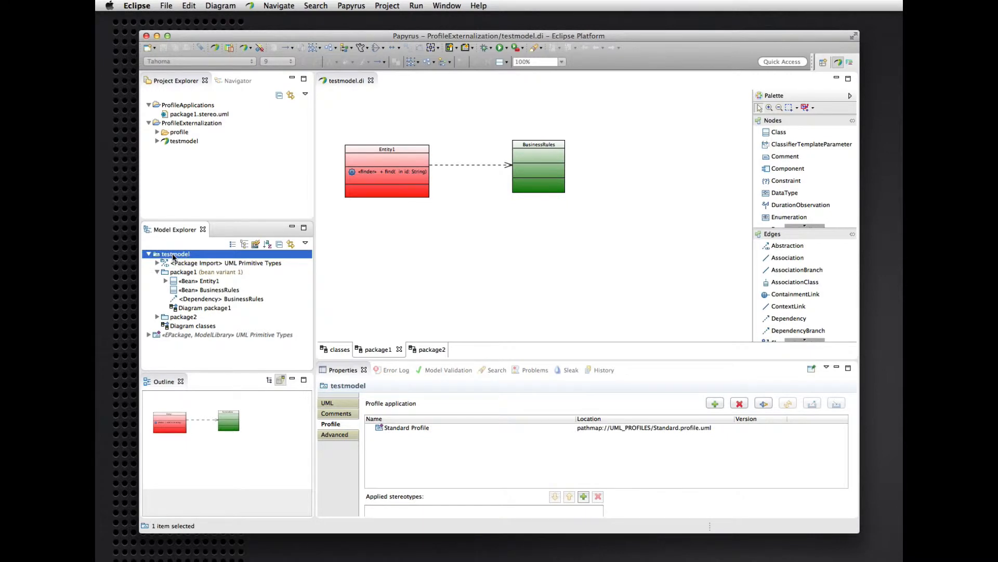
right_click(174, 255)
key("Escape")
right_click(174, 255)
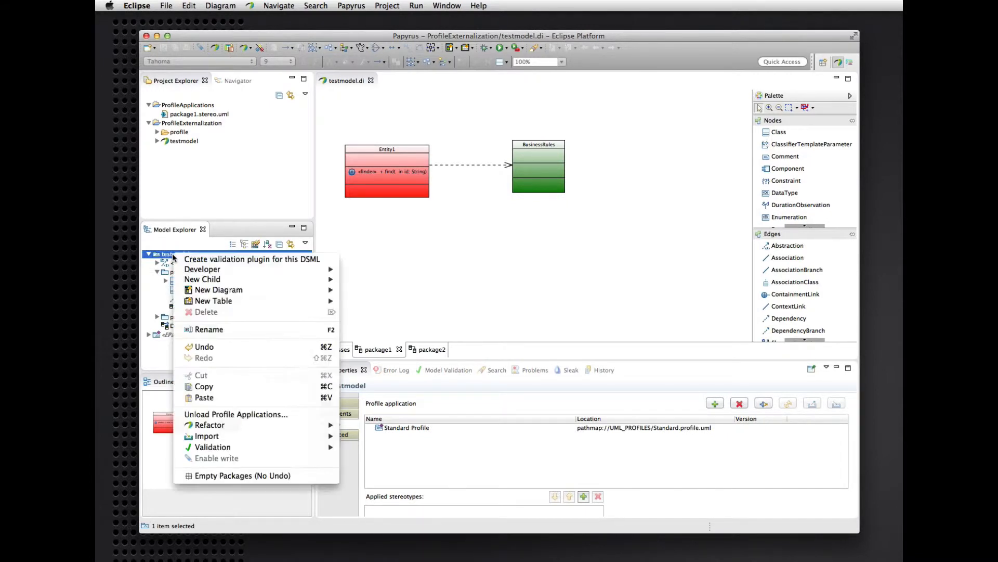
left_click(221, 415)
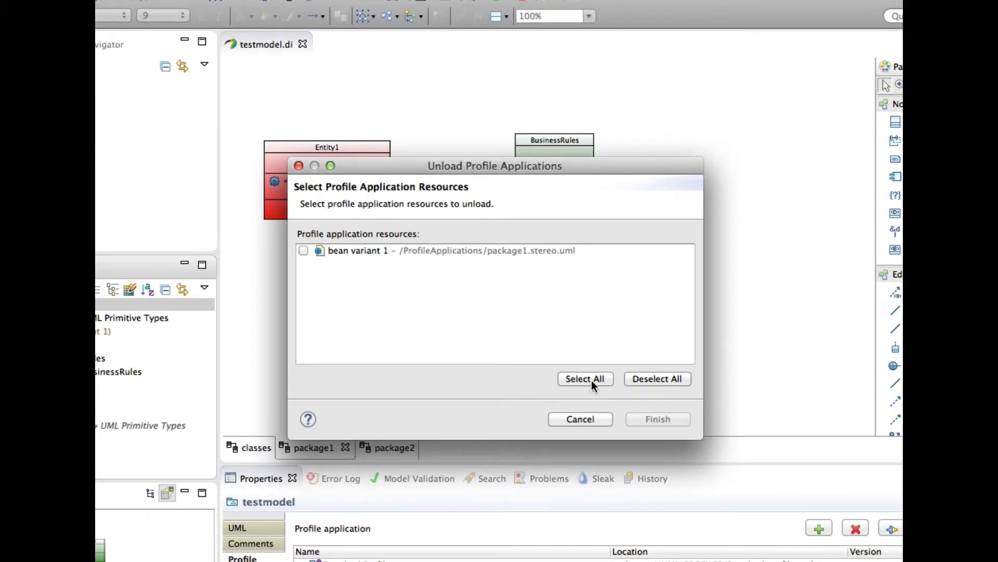
left_click(586, 379)
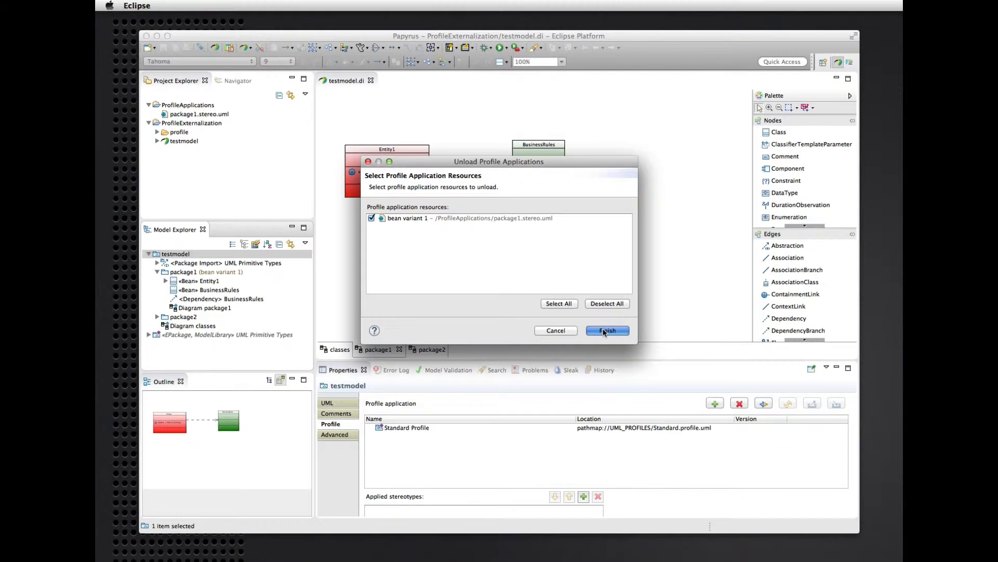
left_click(651, 418)
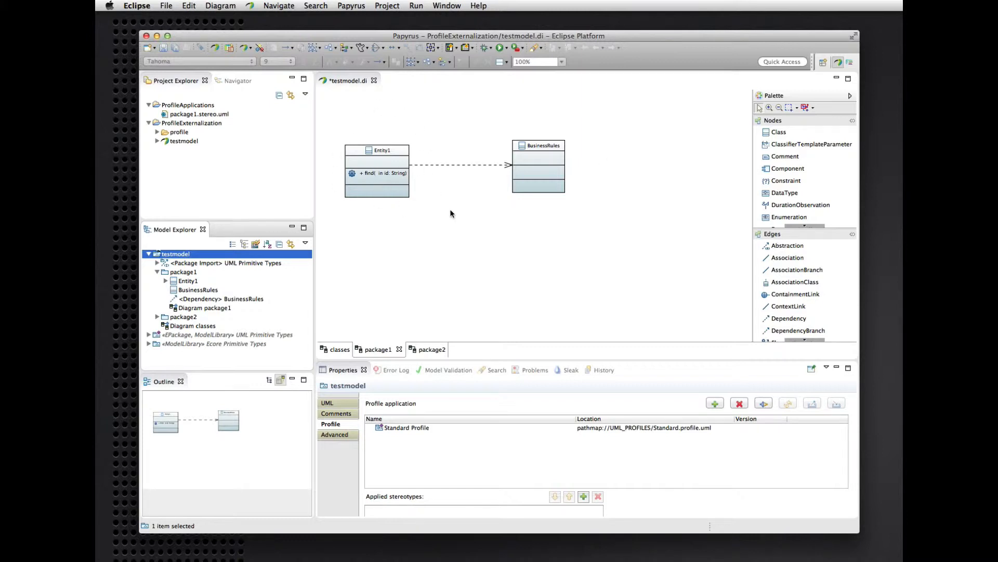
left_click(453, 224)
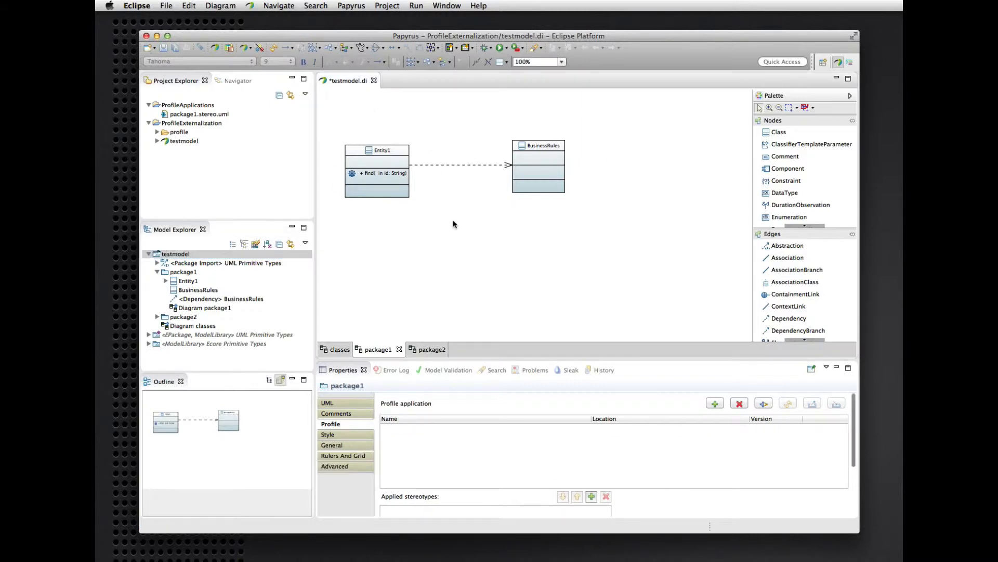
key("super+s")
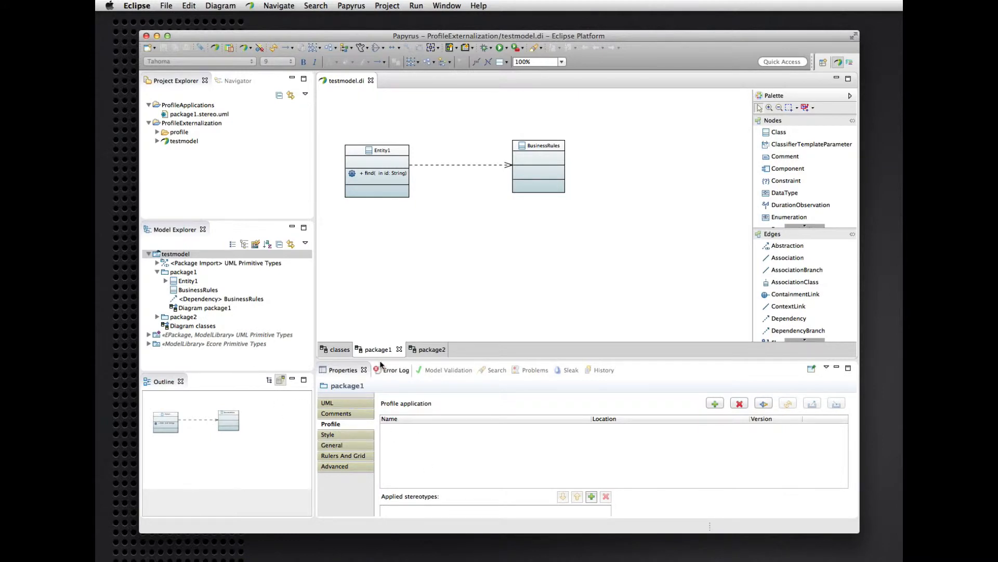
Step: Apply profile1 from the ProfileExternalization project to package1, including its relationships subprofile
left_click(716, 403)
left_click(461, 294)
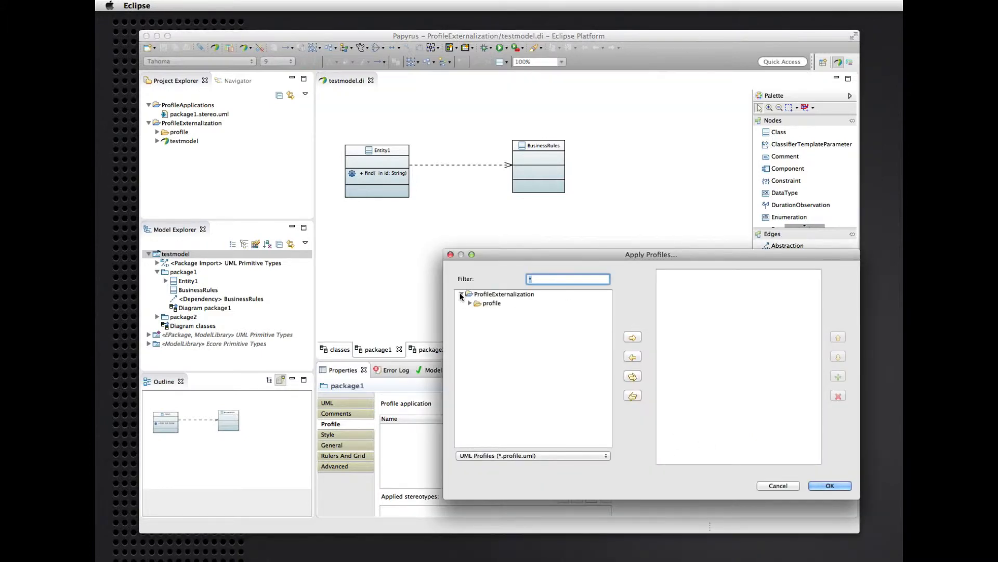
left_click(469, 303)
double_click(500, 312)
left_click(821, 485)
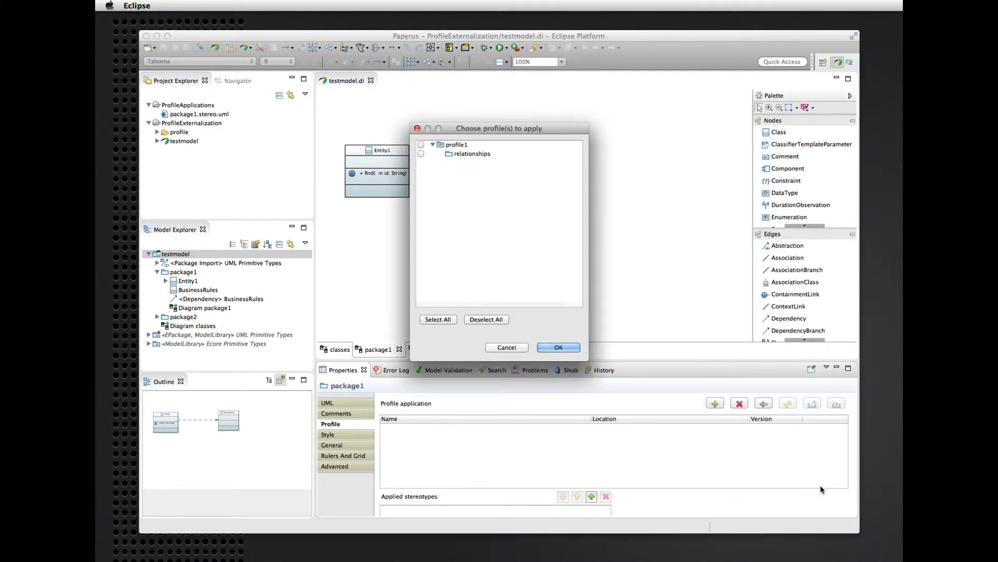
left_click(447, 321)
left_click(557, 348)
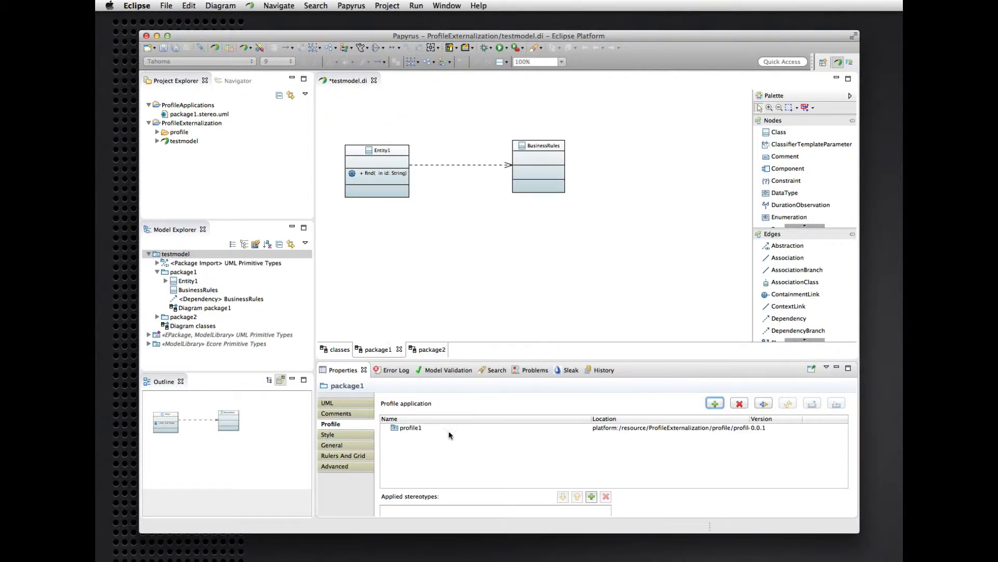
Step: Apply the Bean stereotype from profile1 to the Entity1 class
left_click(377, 152)
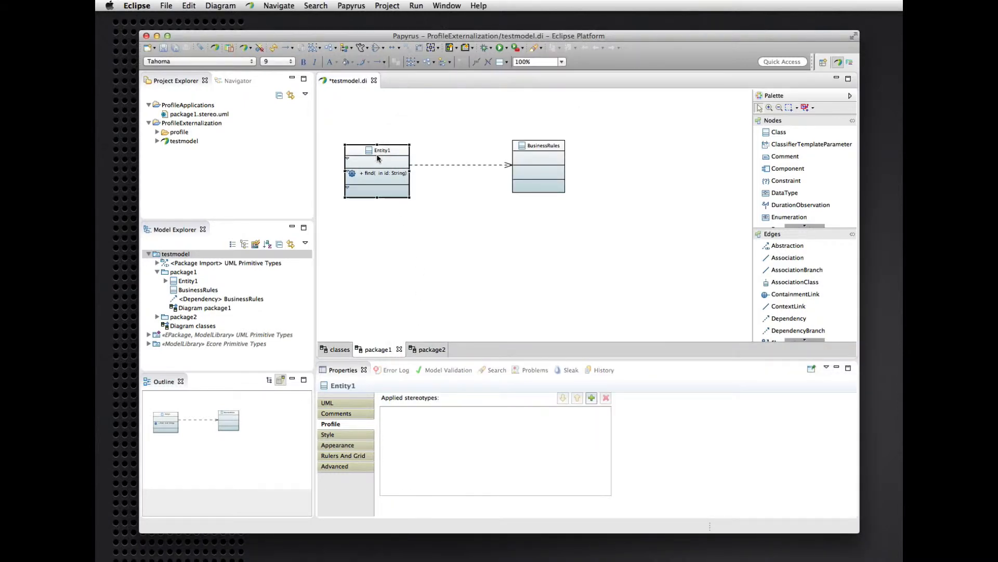
left_click(591, 398)
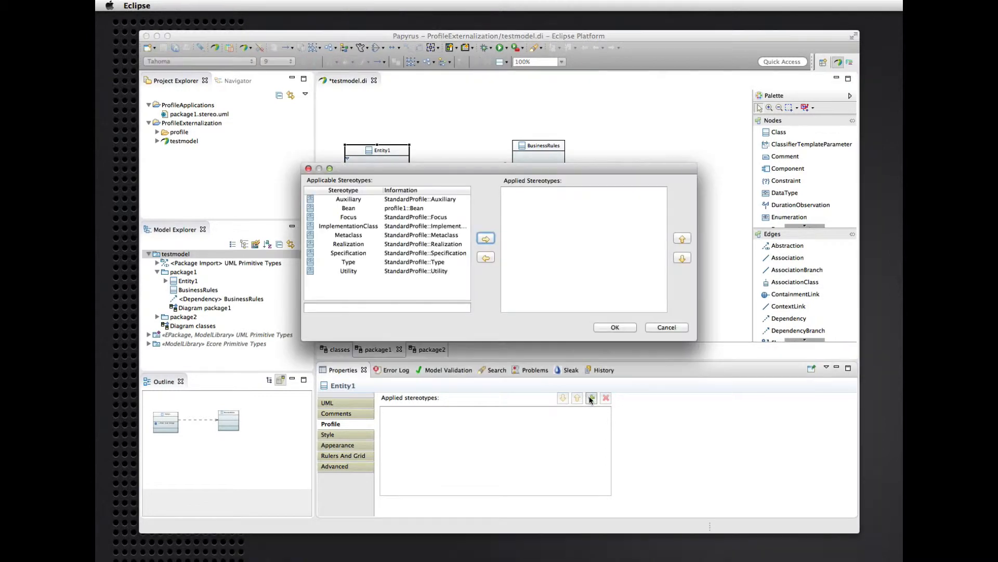
left_click(347, 208)
left_click(486, 238)
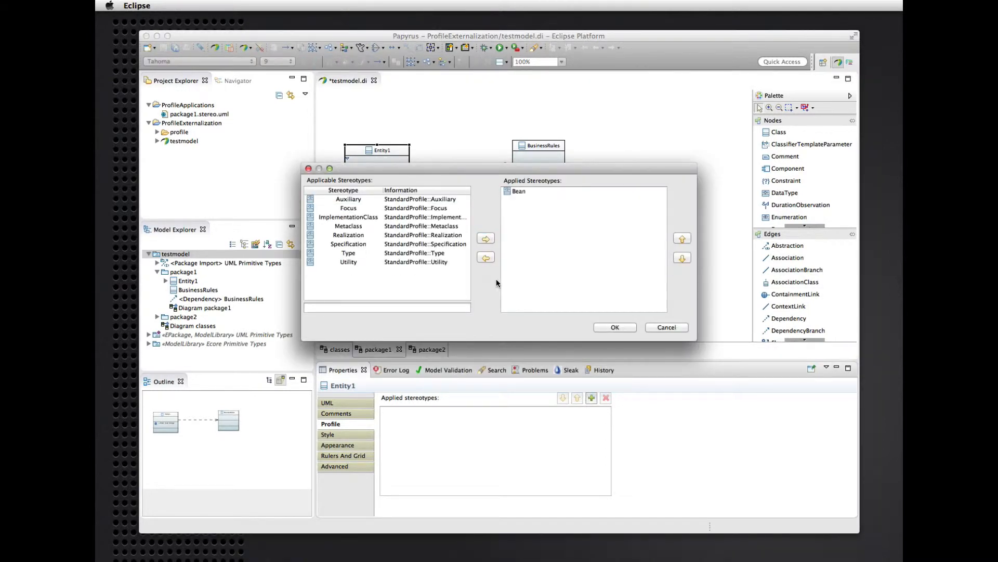
left_click(607, 331)
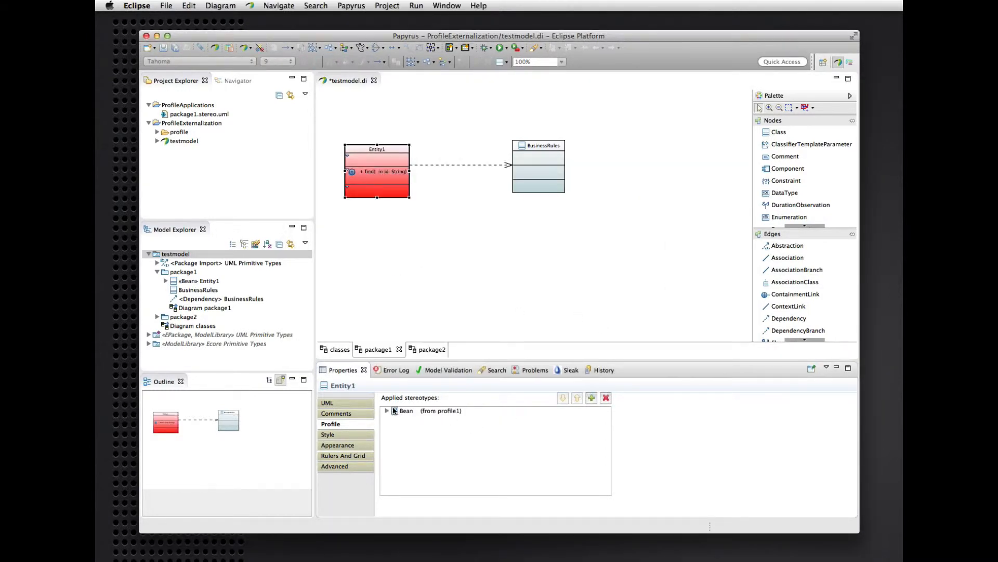
Step: Set the kind property of Entity1's Bean stereotype to messagedriven
left_click(387, 411)
left_click(412, 428)
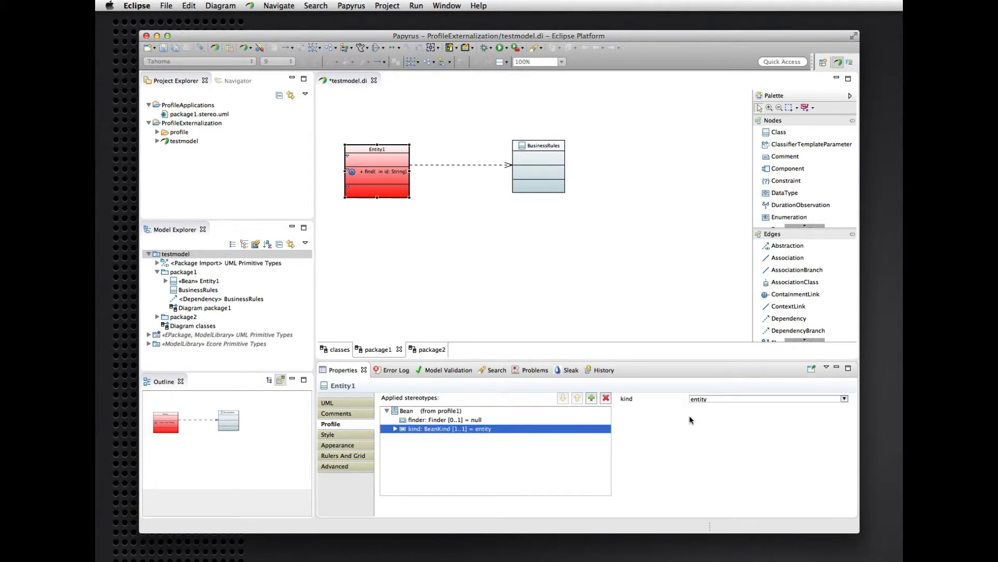
left_click(699, 398)
left_click(702, 424)
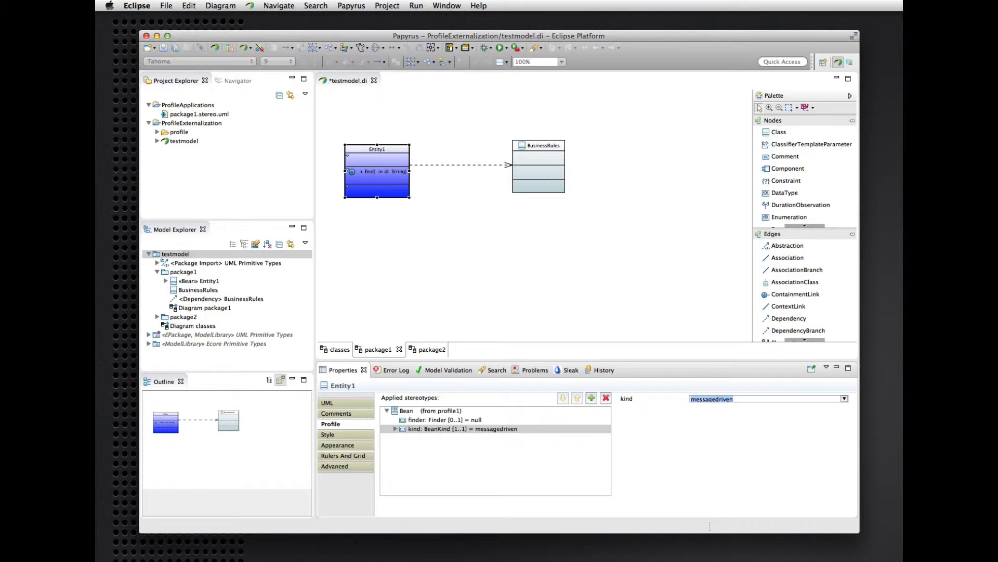
Step: Apply profile1's Bean stereotype to the BusinessRules class and save the model
left_click(550, 161)
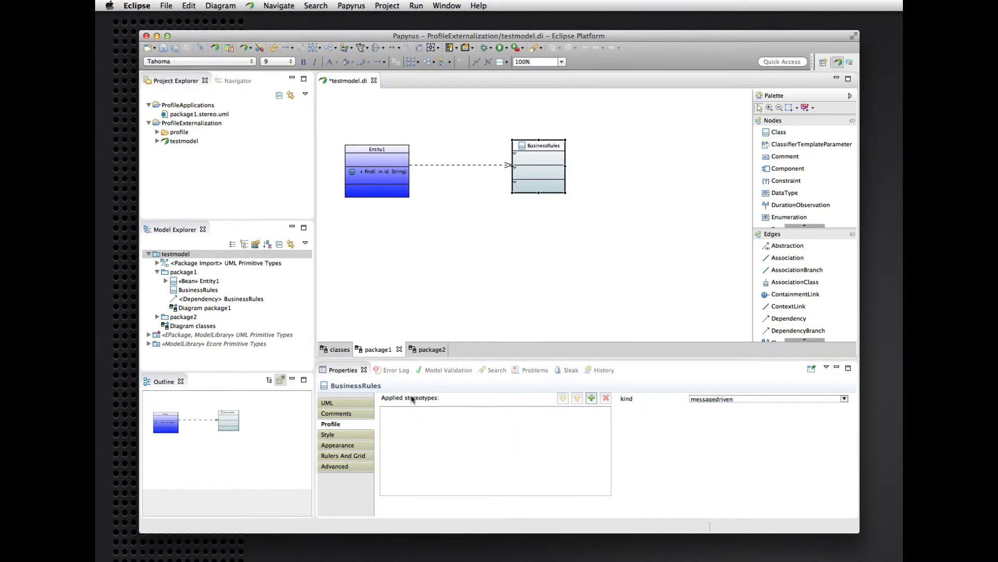
left_click(591, 399)
double_click(358, 210)
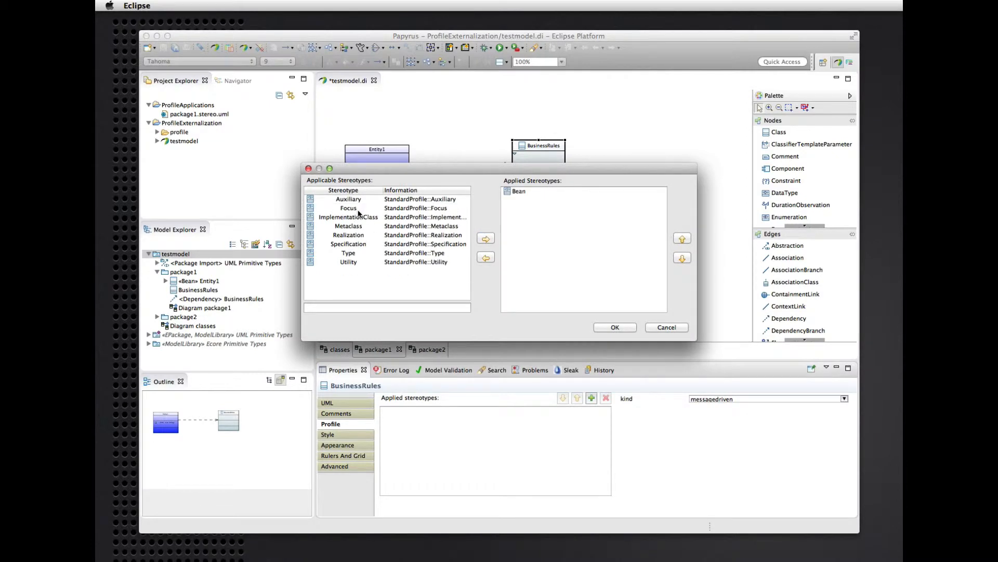
left_click(607, 327)
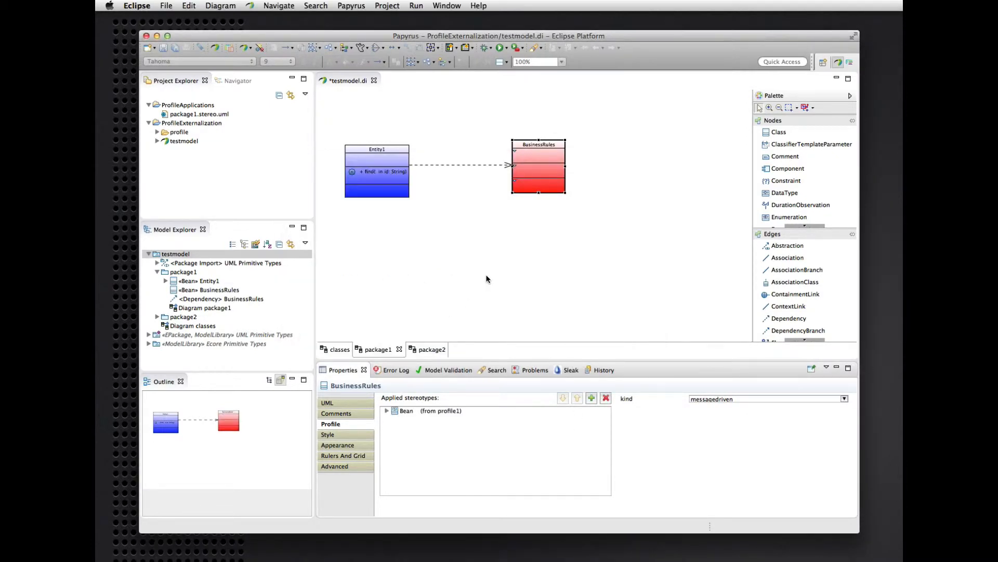
key("super+s")
left_click(439, 286)
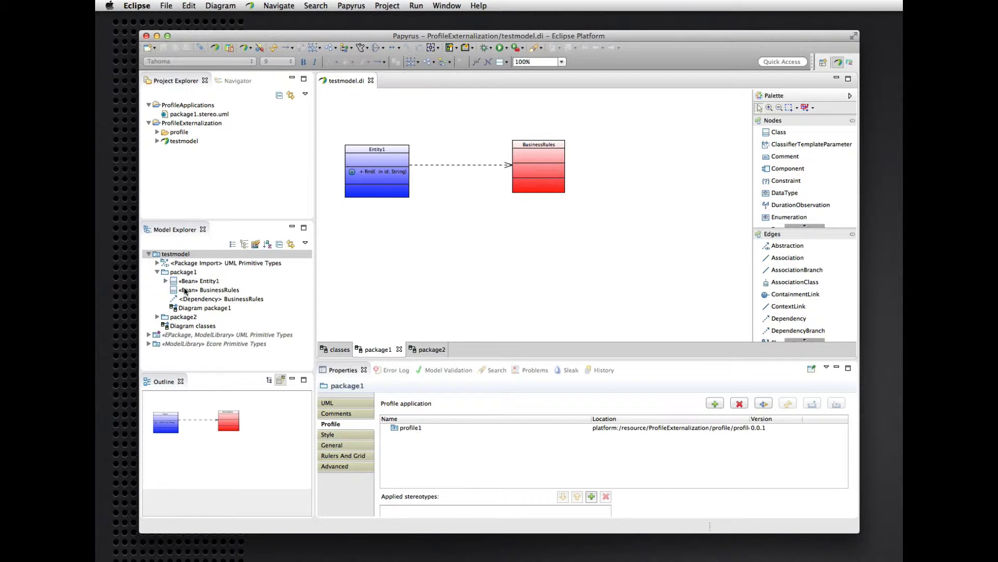
left_click(173, 255)
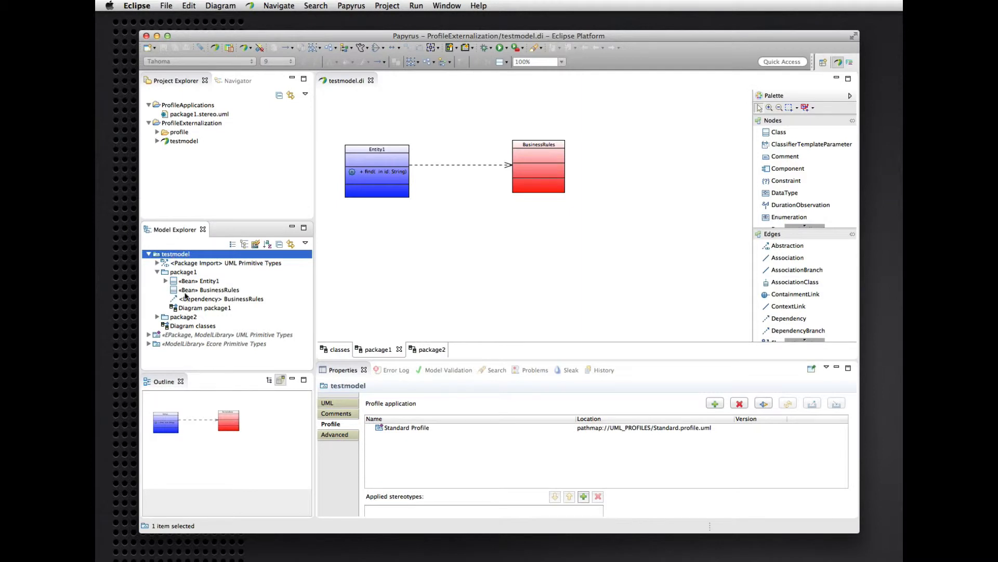
right_click(172, 257)
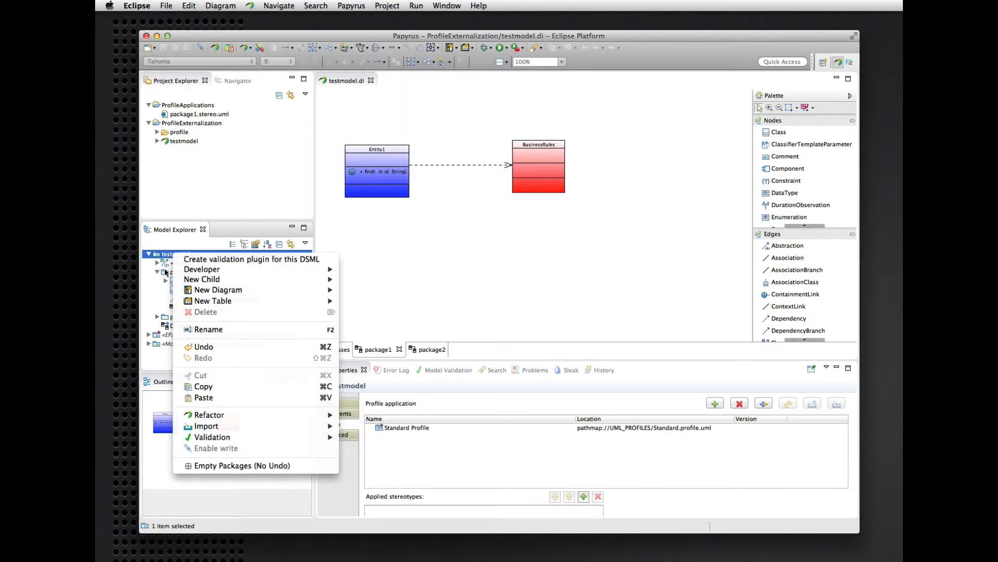
left_click(166, 272)
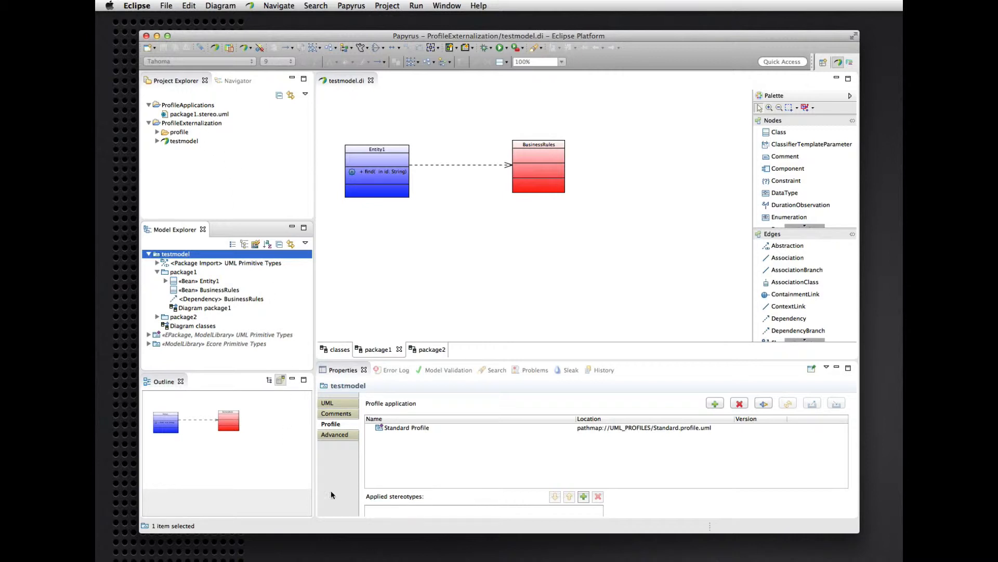
Step: Start externalizing package1's profile1 application and set the new model's name to "beans variant 2"
left_click(191, 275)
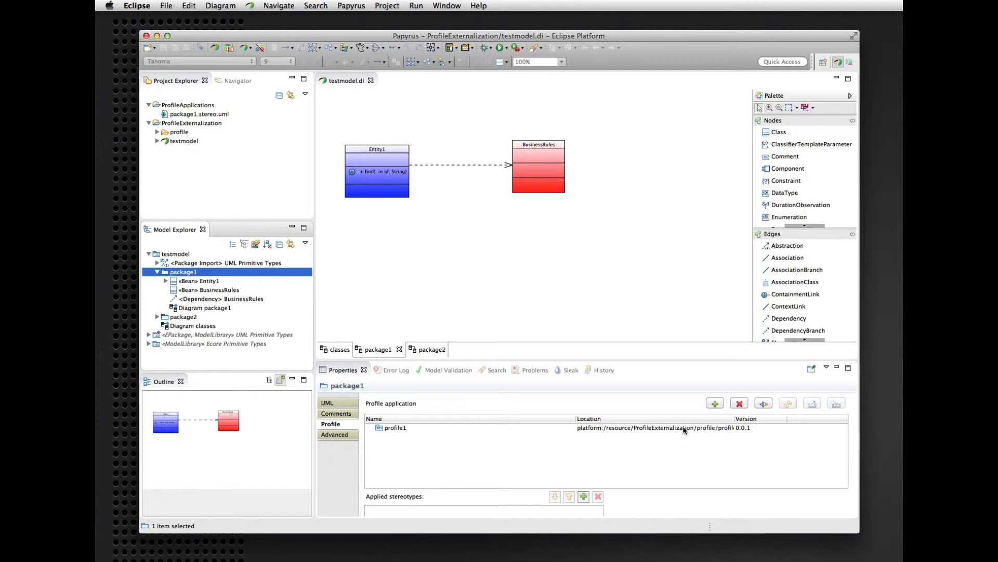
left_click(702, 426)
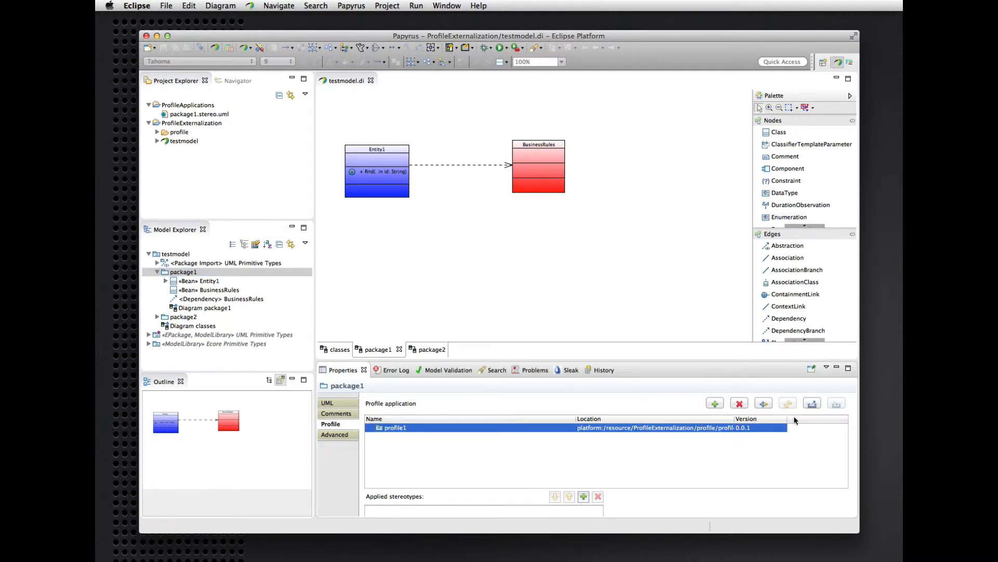
left_click(811, 405)
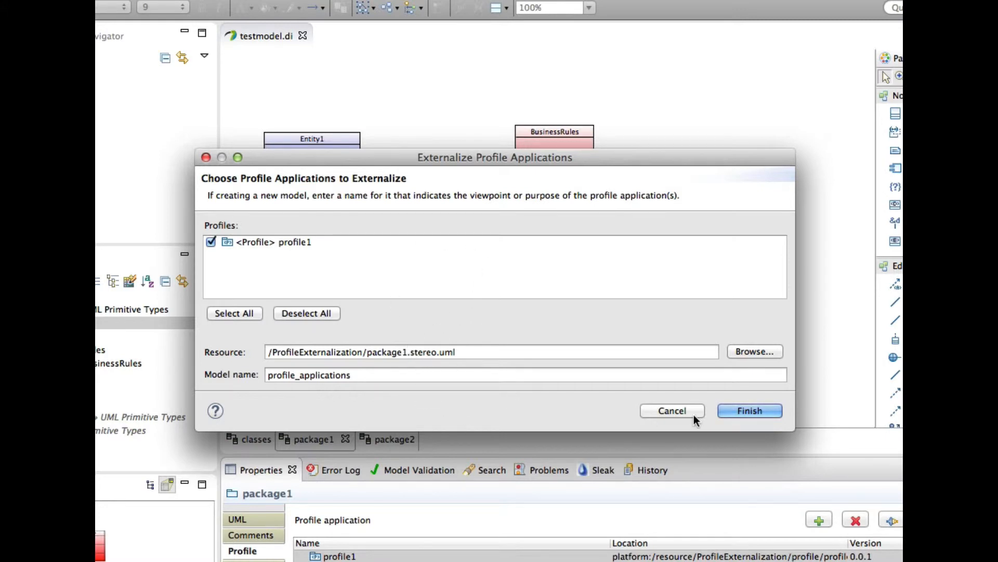
double_click(324, 379)
type("beans variant 2")
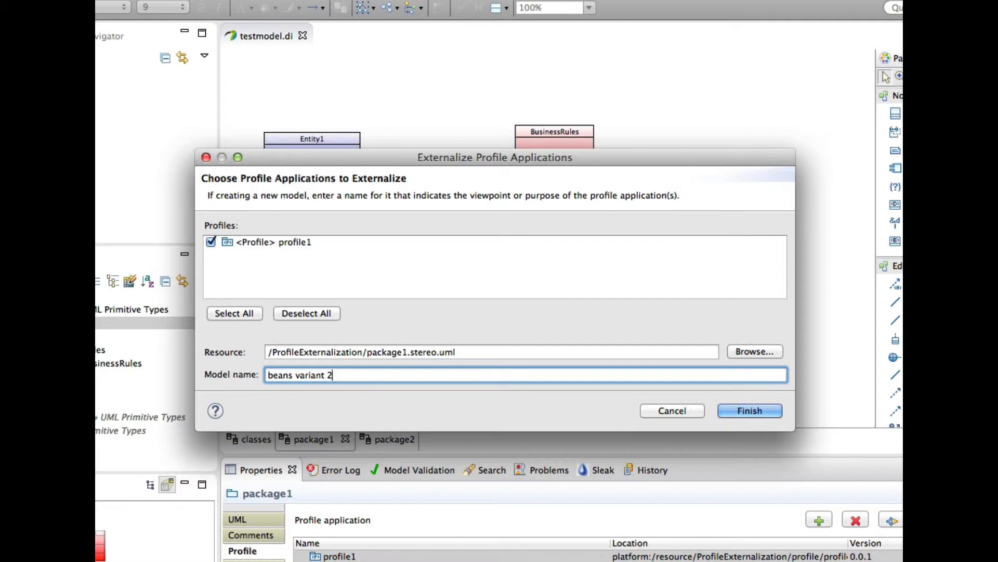
Step: Set the externalization resource to /ProfileApplications/package1v2.stereo.uml, complete the externalization, and save the model
left_click(739, 353)
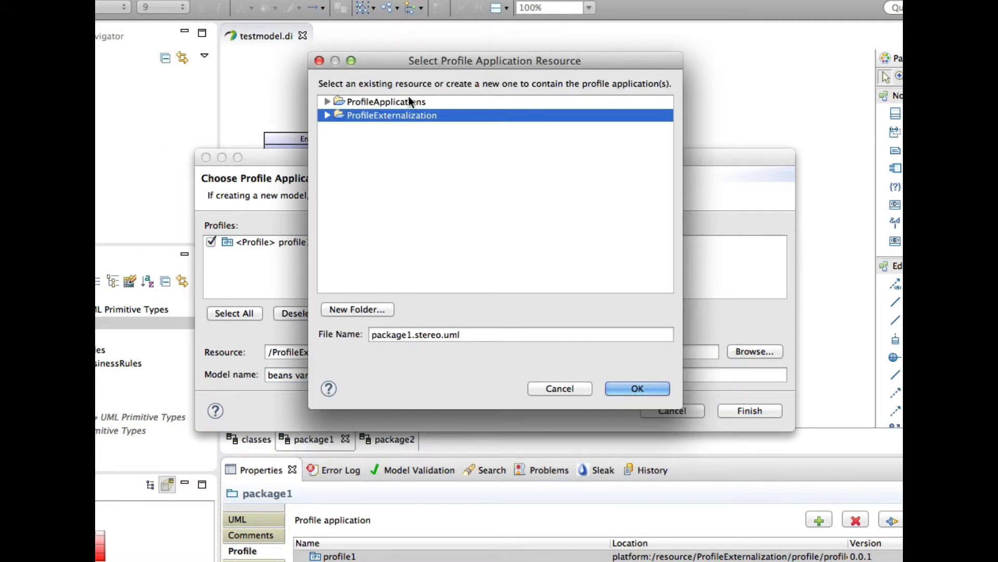
left_click(408, 100)
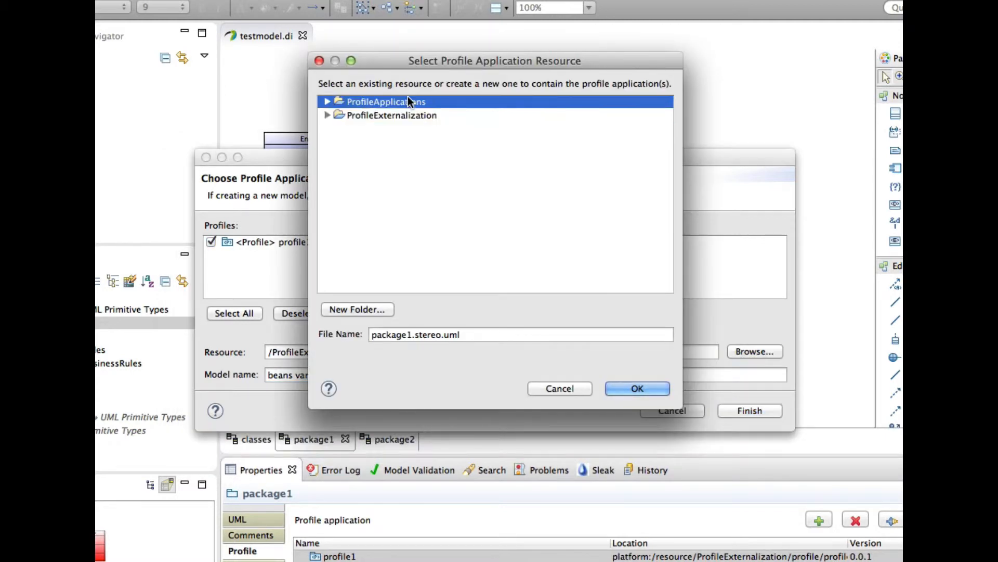
left_click(644, 388)
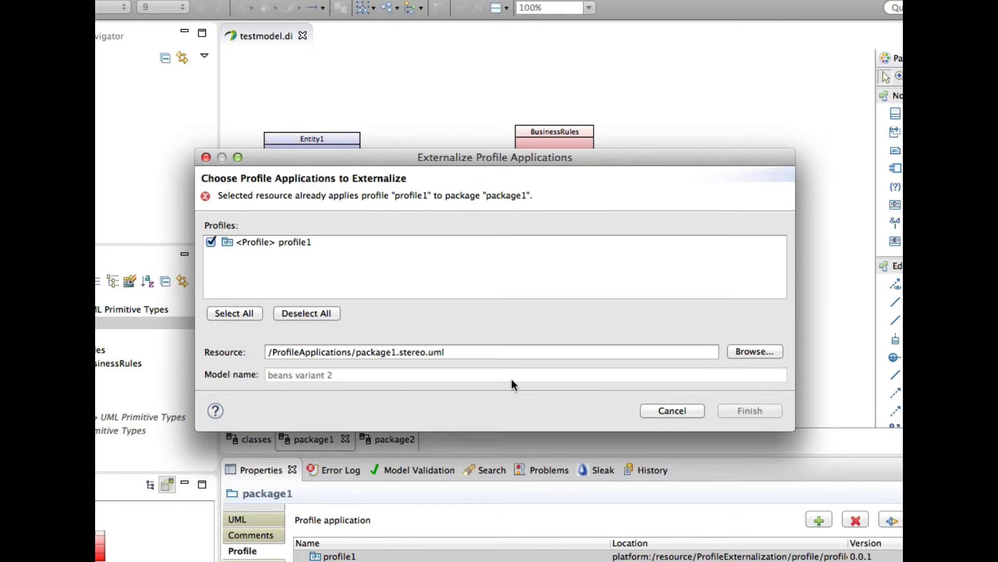
left_click(396, 354)
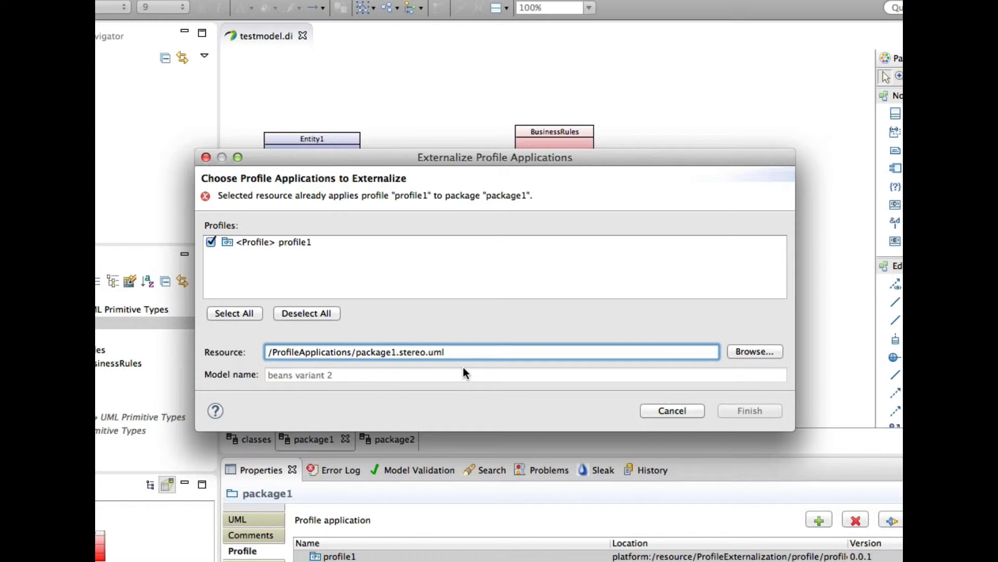
type("v2")
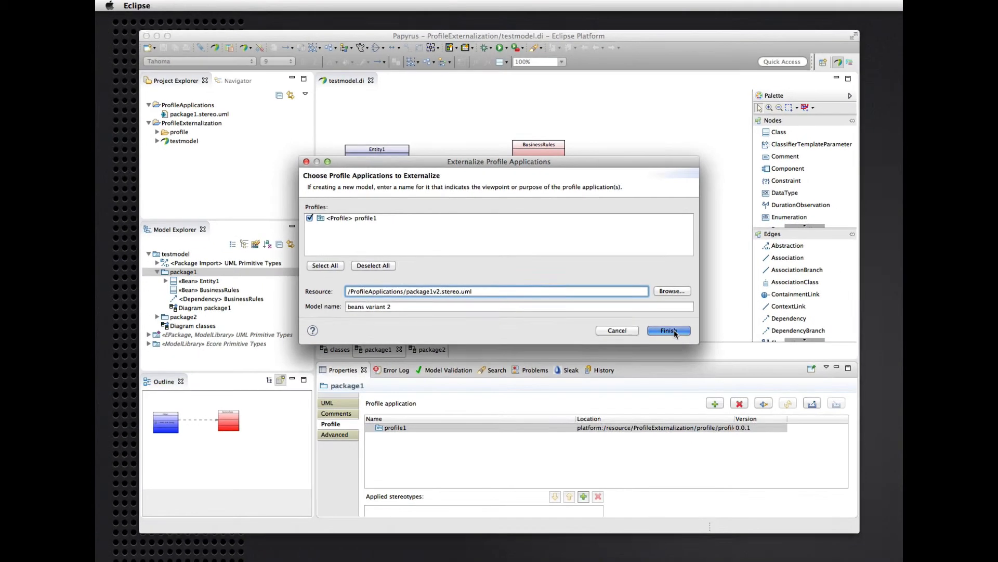
left_click(732, 386)
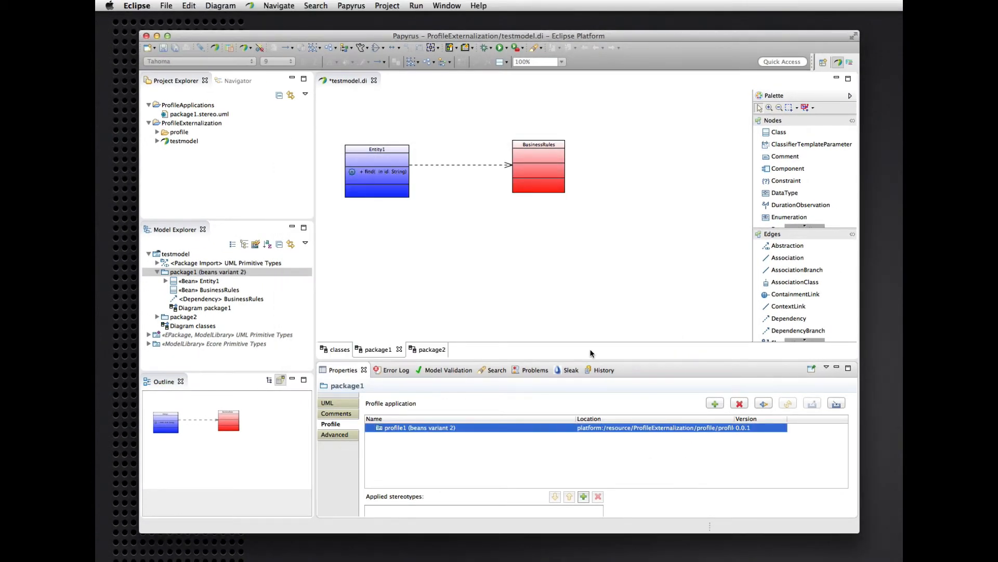
key("super+s")
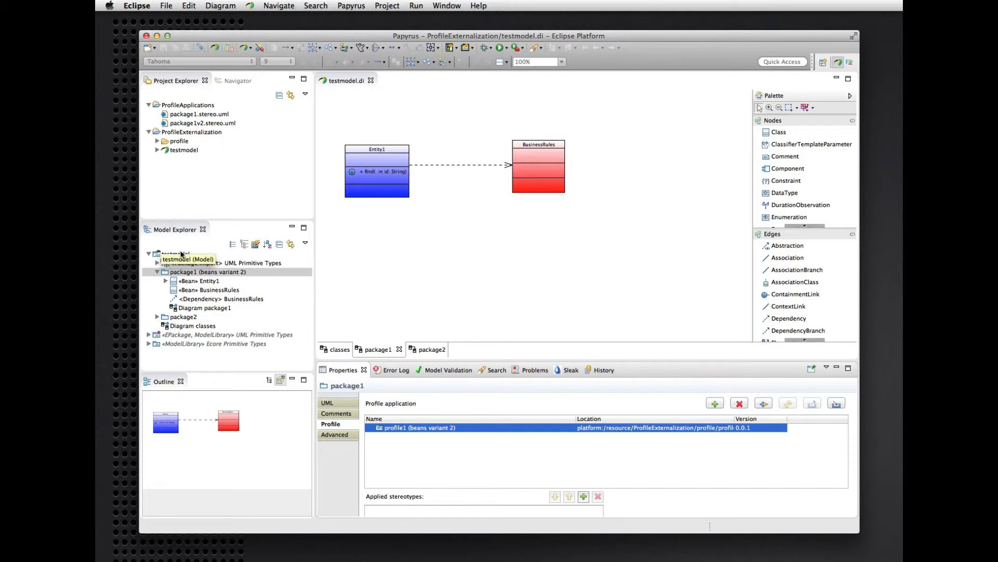
Step: Load the "bean variant 1" profile application into testmodel and unload the conflicting "beans variant 2" resource
left_click(209, 269)
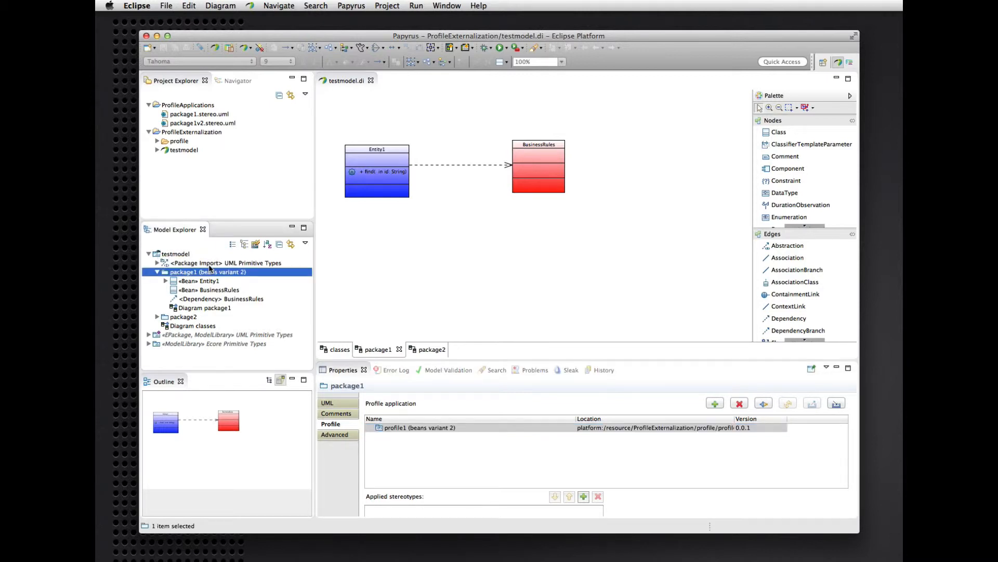
left_click(177, 256)
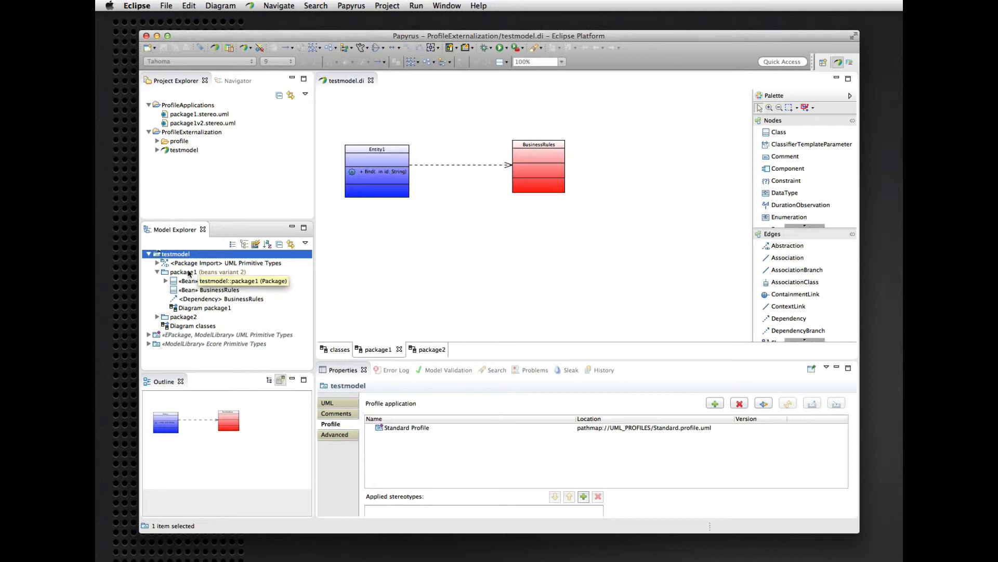
right_click(177, 258)
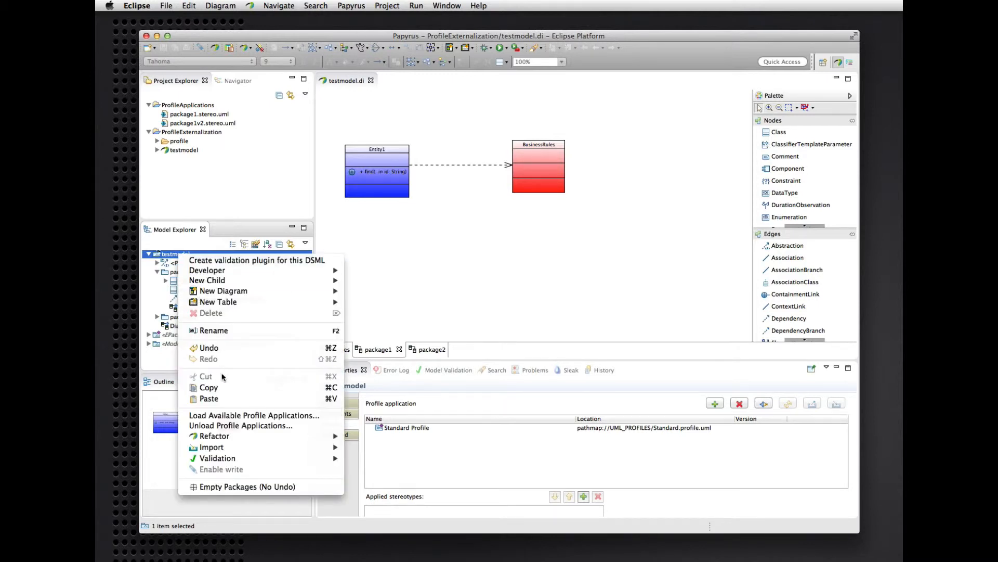
left_click(233, 416)
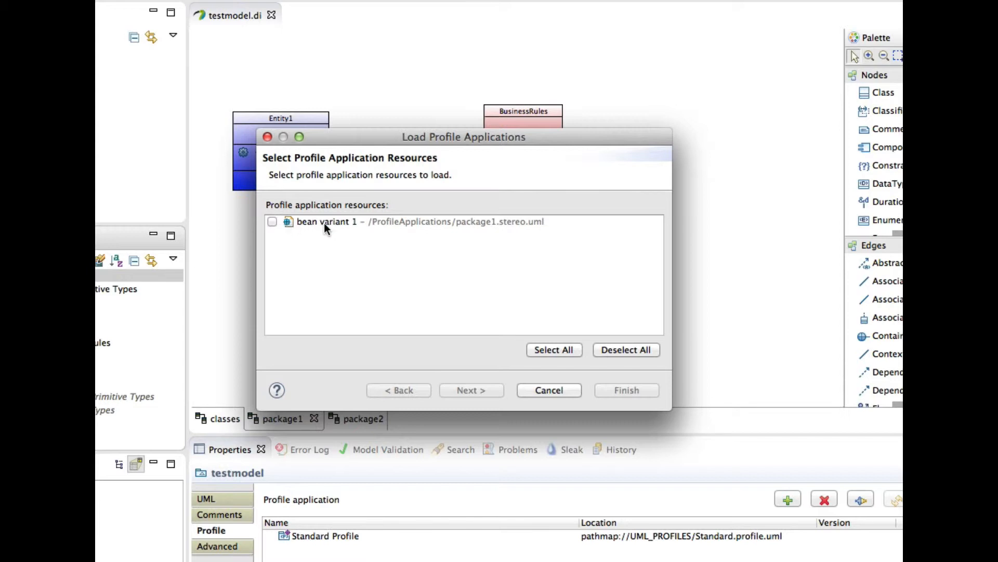
left_click(272, 222)
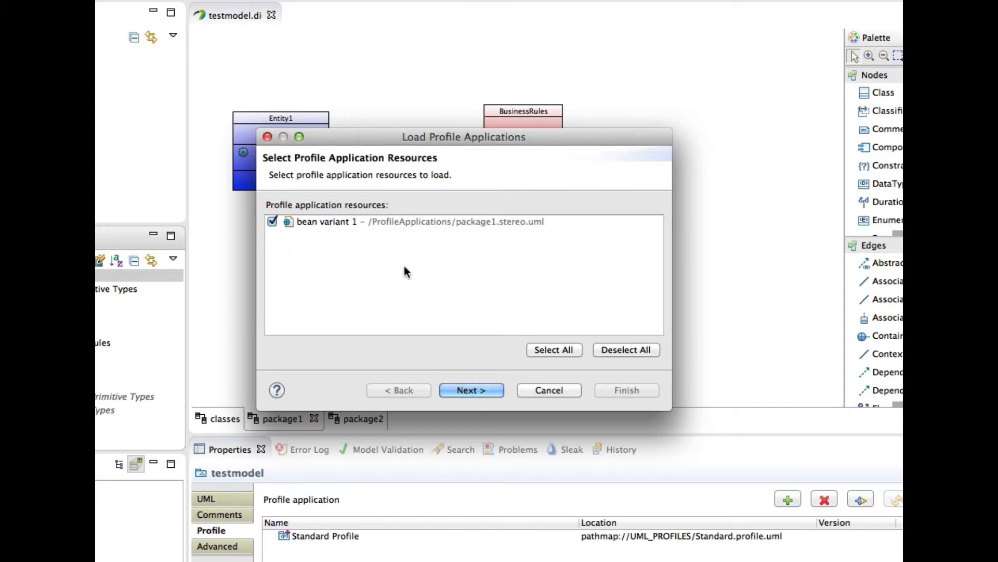
left_click(486, 387)
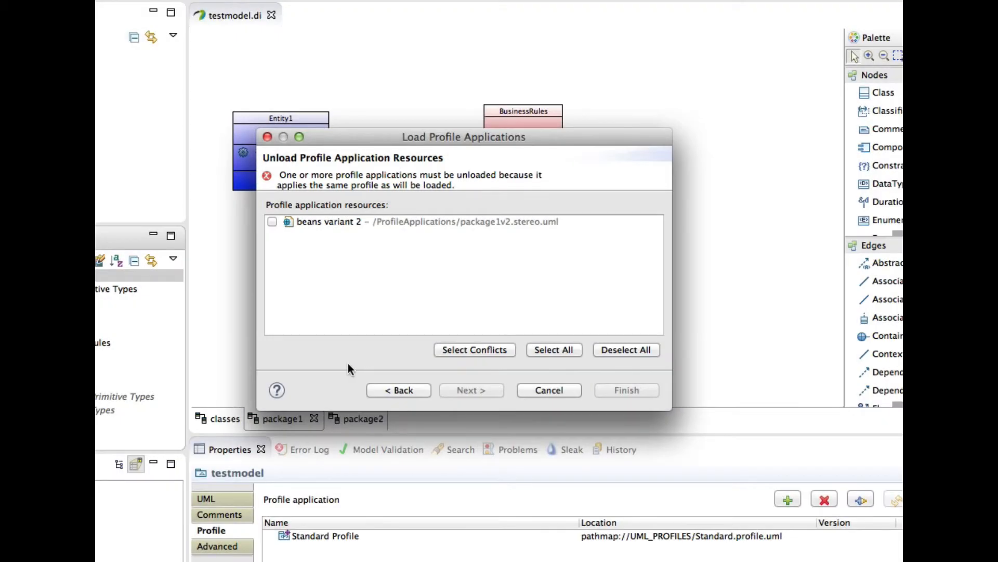
left_click(475, 344)
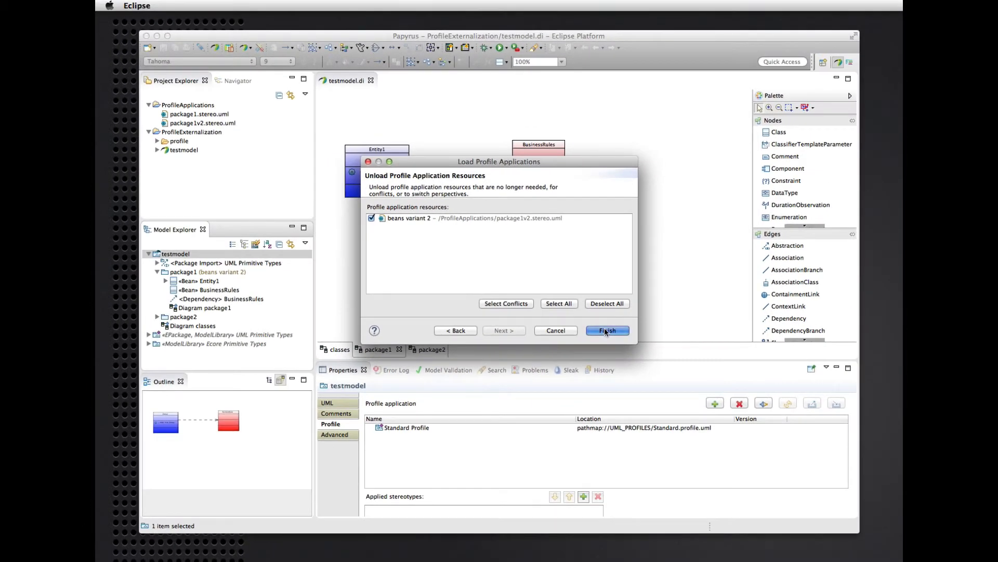
left_click(607, 336)
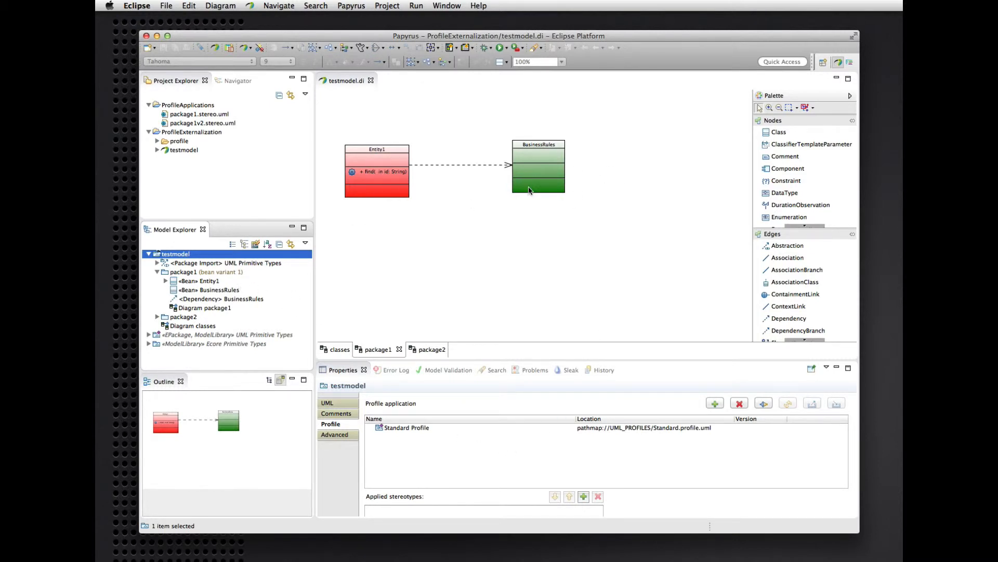
Step: Close testmodel.di and initialize a Papyrus model named package1.stereo.di from package1.stereo.uml in the ProfileApplications project
left_click(408, 282)
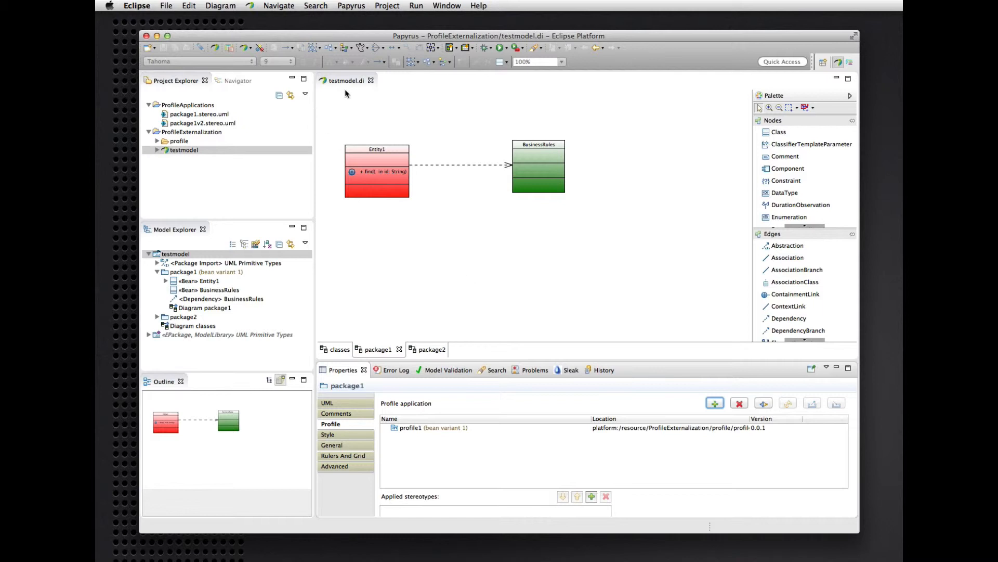
left_click(371, 80)
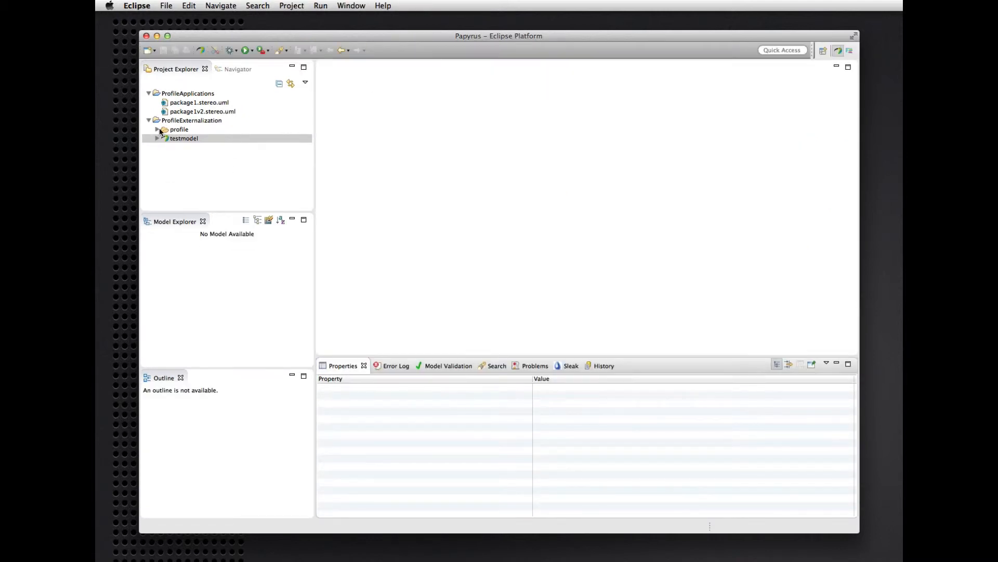
left_click(192, 110)
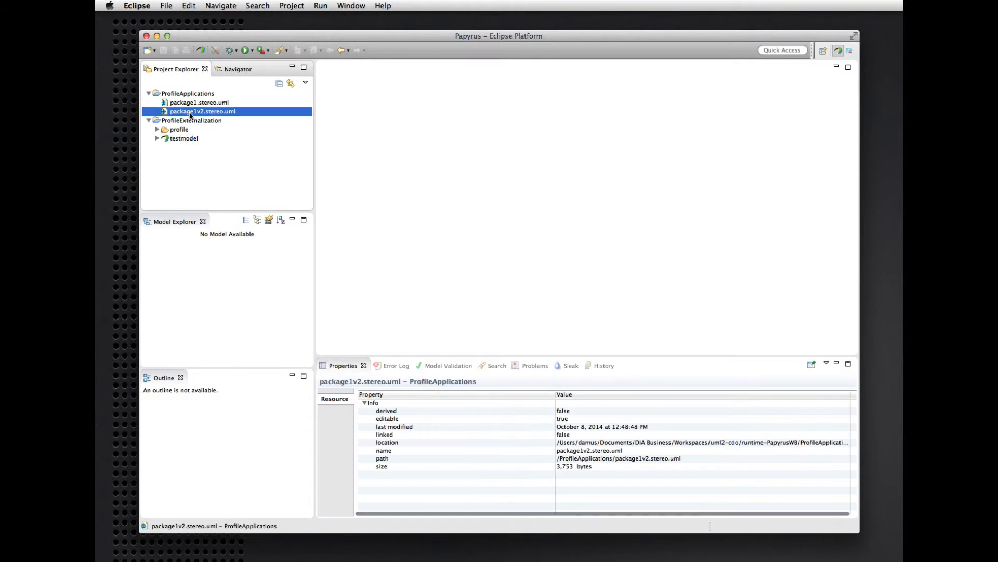
left_click(191, 106)
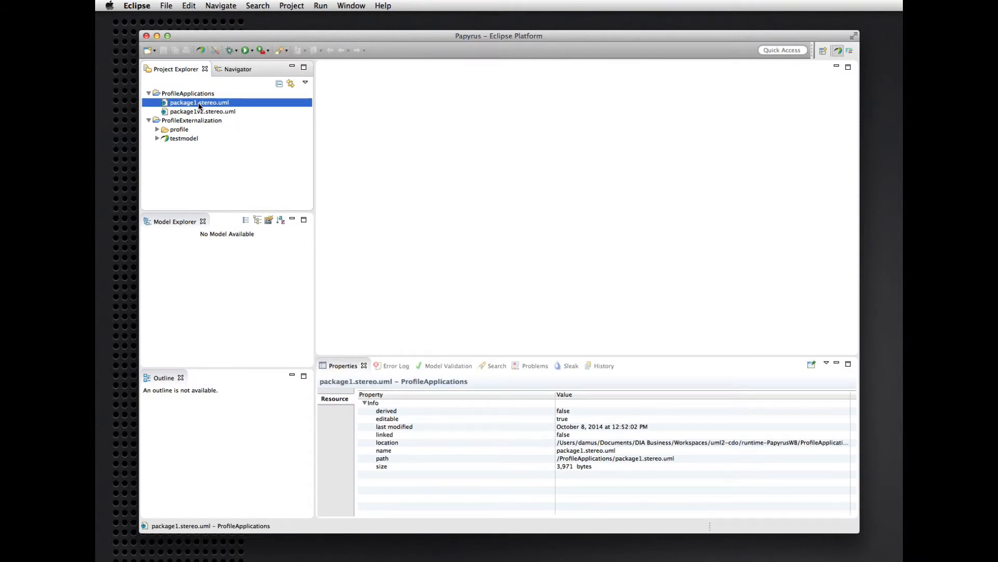
left_click(155, 50)
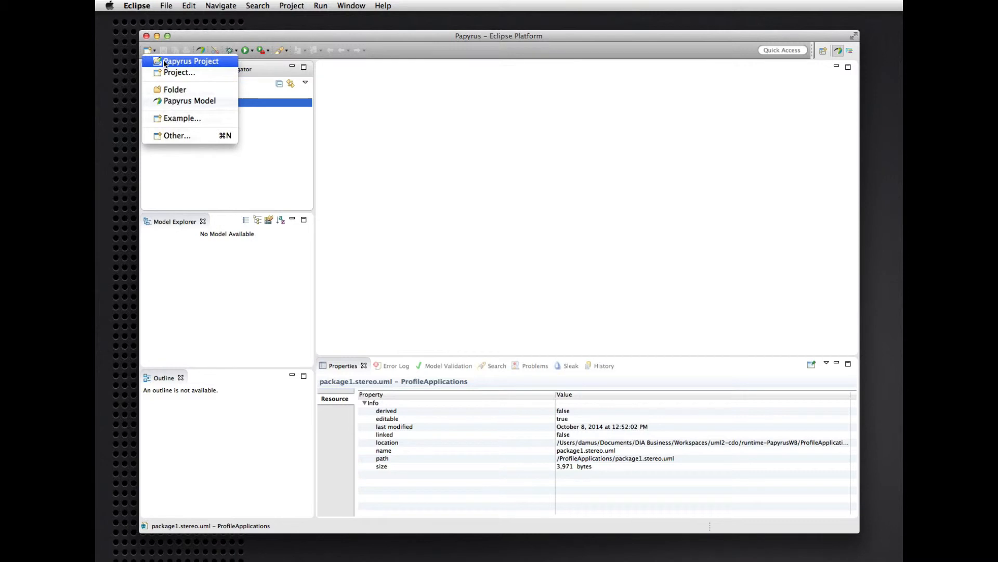
left_click(187, 101)
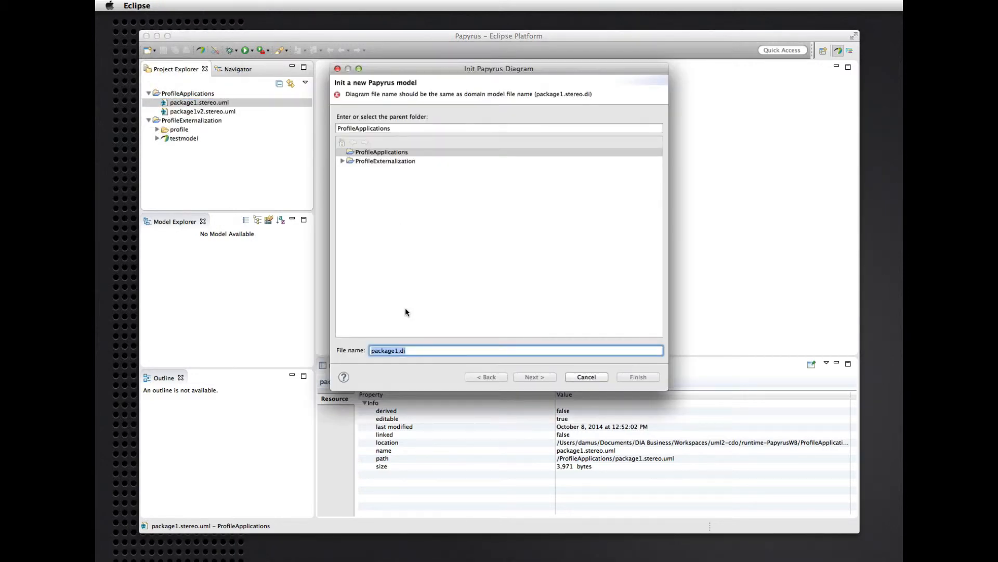
left_click(401, 350)
type("stereo.")
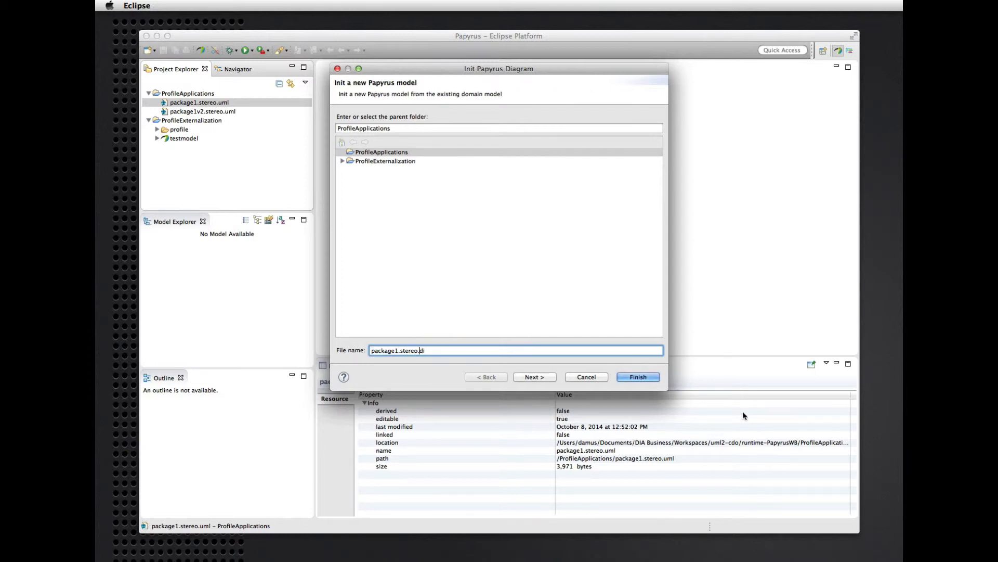
left_click(639, 376)
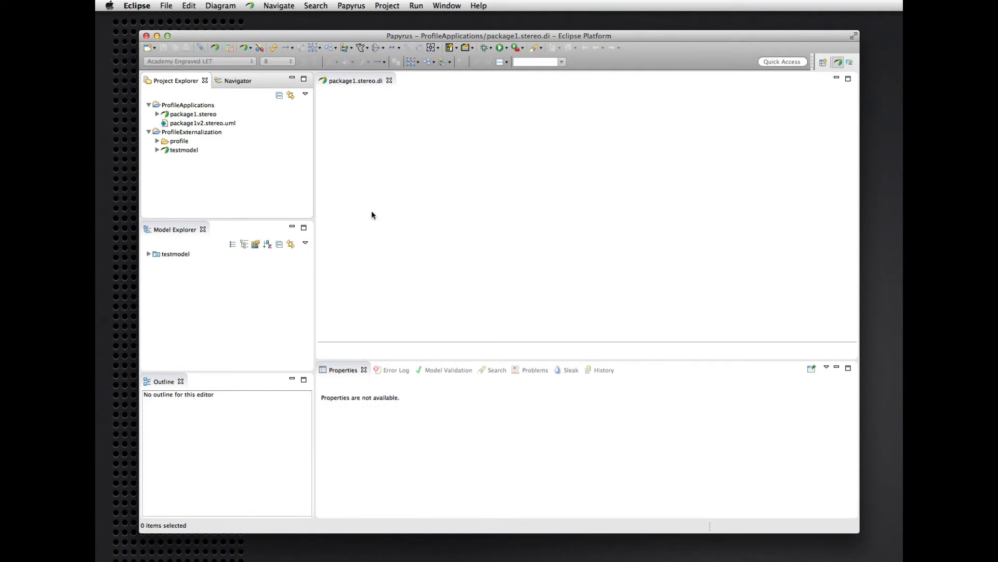
Step: Open the package1 diagram from testmodel's package1 in the package1.stereo.di model
left_click(148, 255)
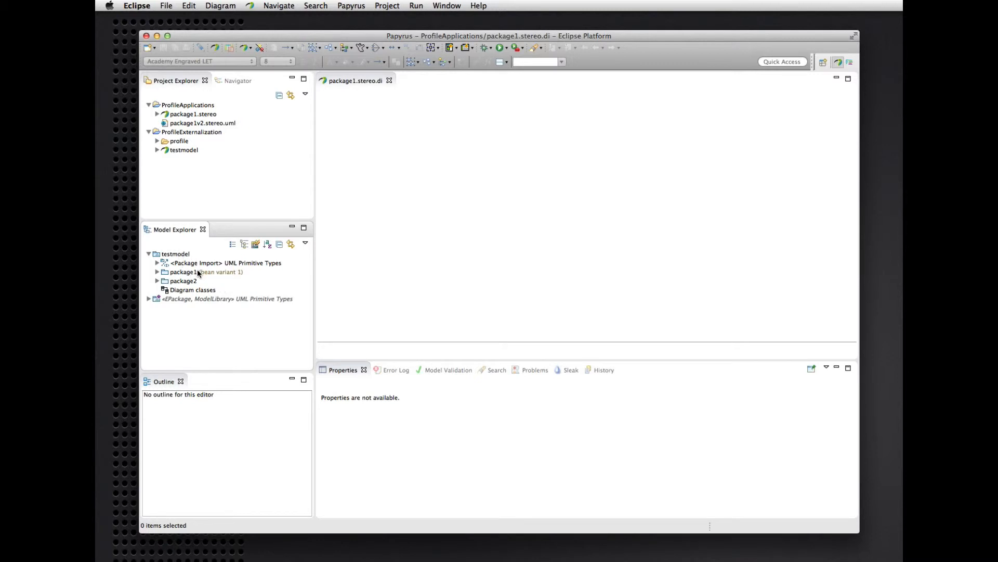
left_click(173, 274)
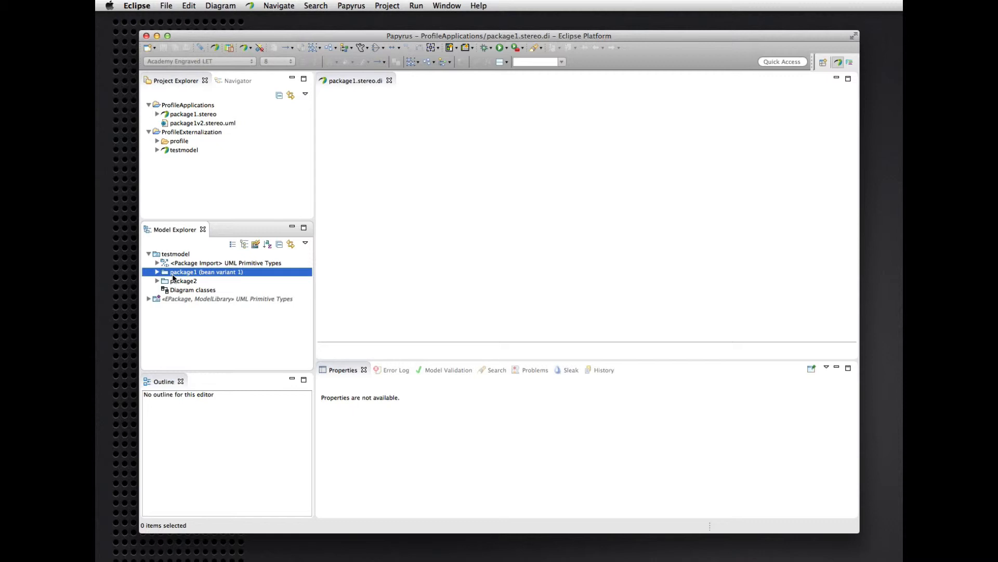
double_click(173, 274)
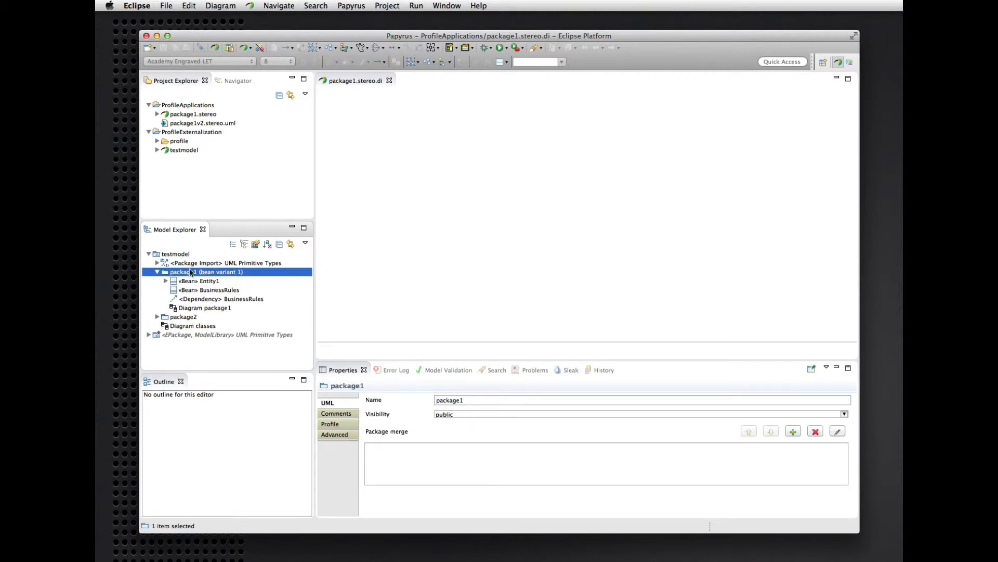
left_click(157, 272)
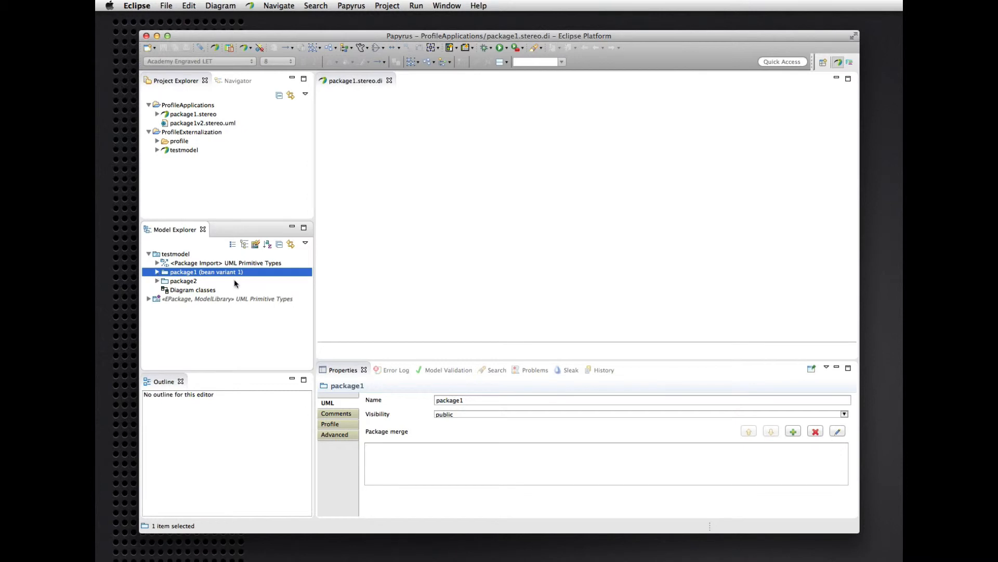
left_click(157, 272)
left_click(198, 310)
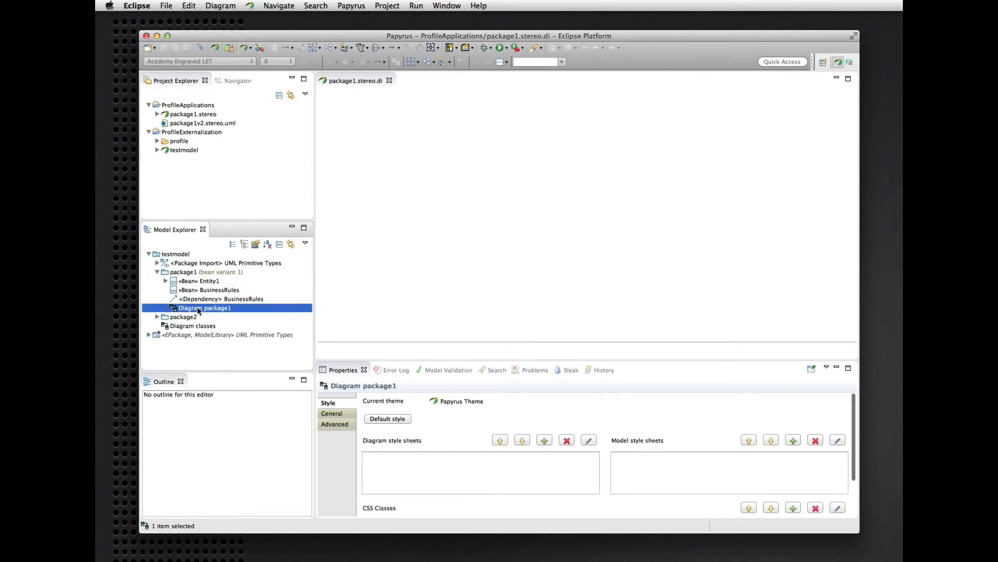
double_click(198, 310)
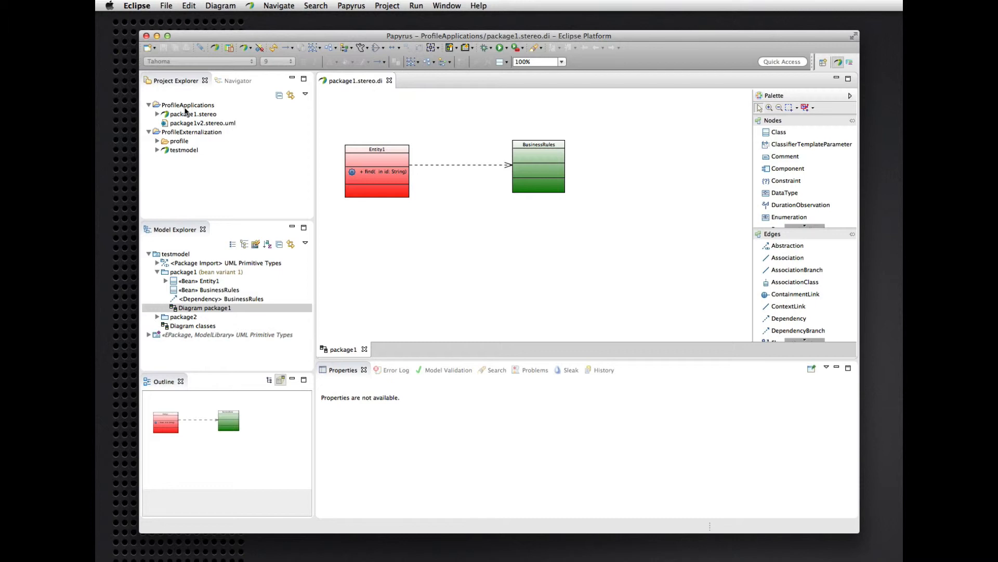
Step: Initialize a Papyrus model named package1v2.stereo.di from package1v2.stereo.uml in the ProfileApplications project
left_click(183, 123)
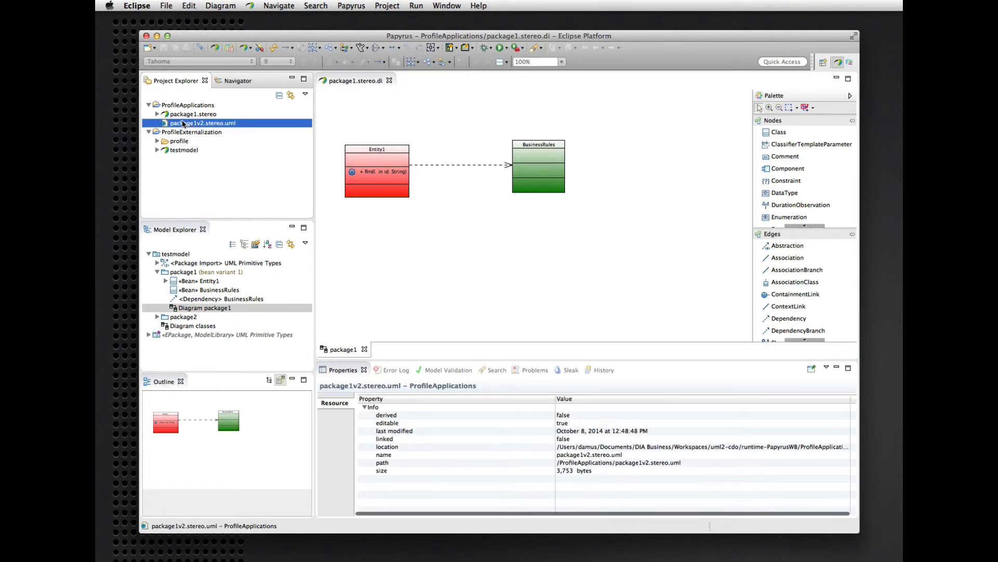
right_click(183, 124)
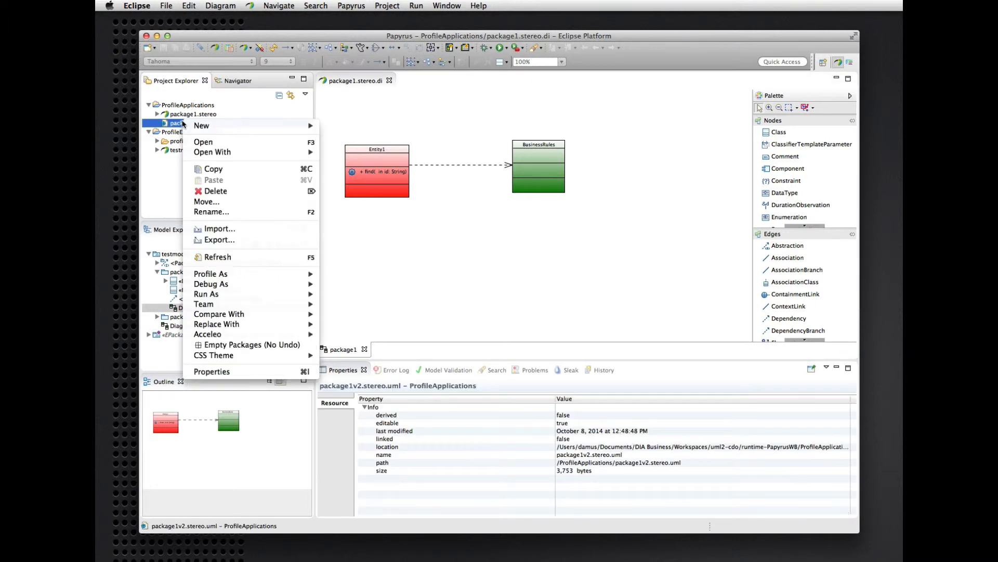
left_click(155, 48)
left_click(155, 47)
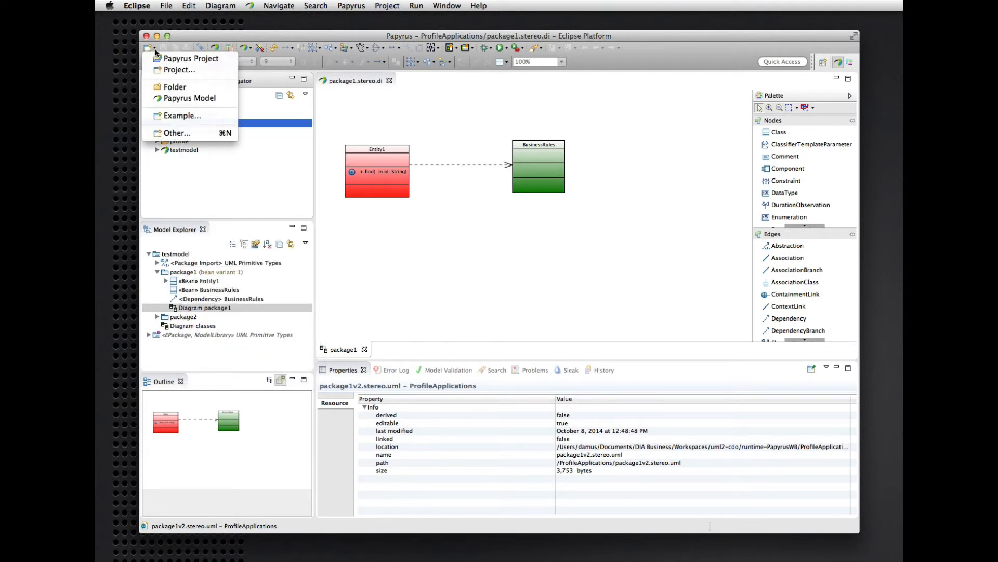
left_click(176, 100)
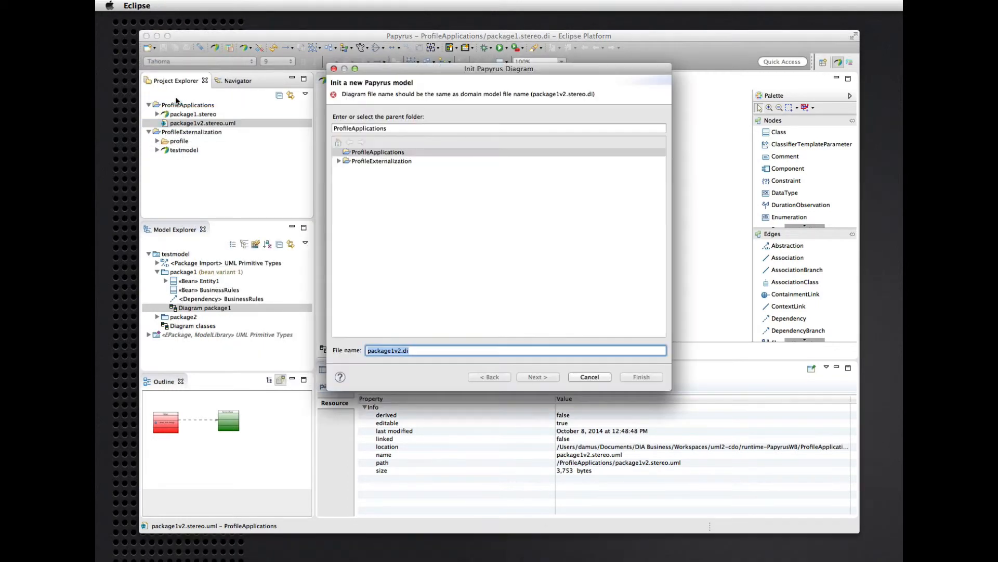
left_click(404, 350)
type(".stereo")
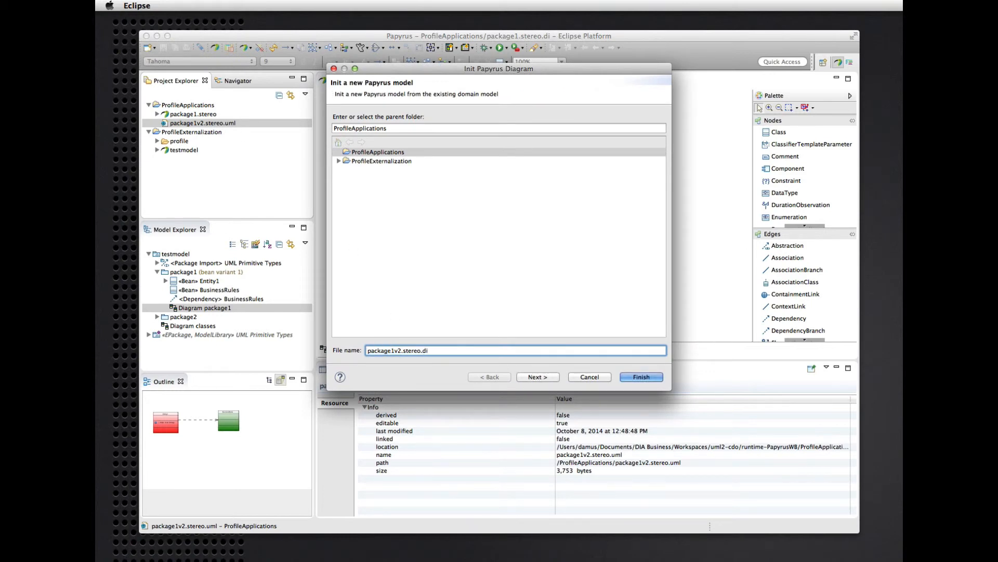
left_click(635, 373)
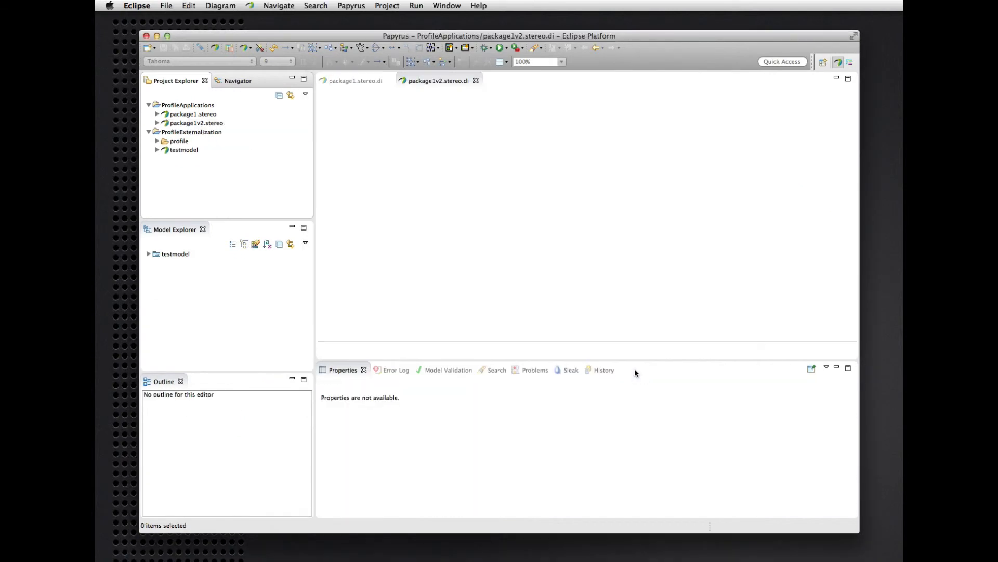
Step: Open the package1 diagram from testmodel's package1 in the package1v2.stereo.di model
left_click(149, 254)
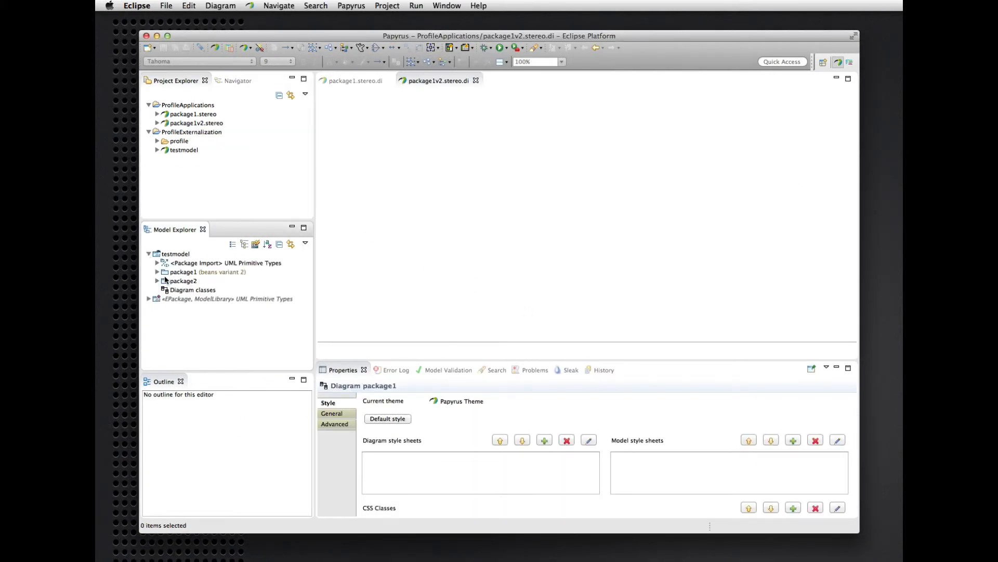
left_click(157, 272)
double_click(188, 309)
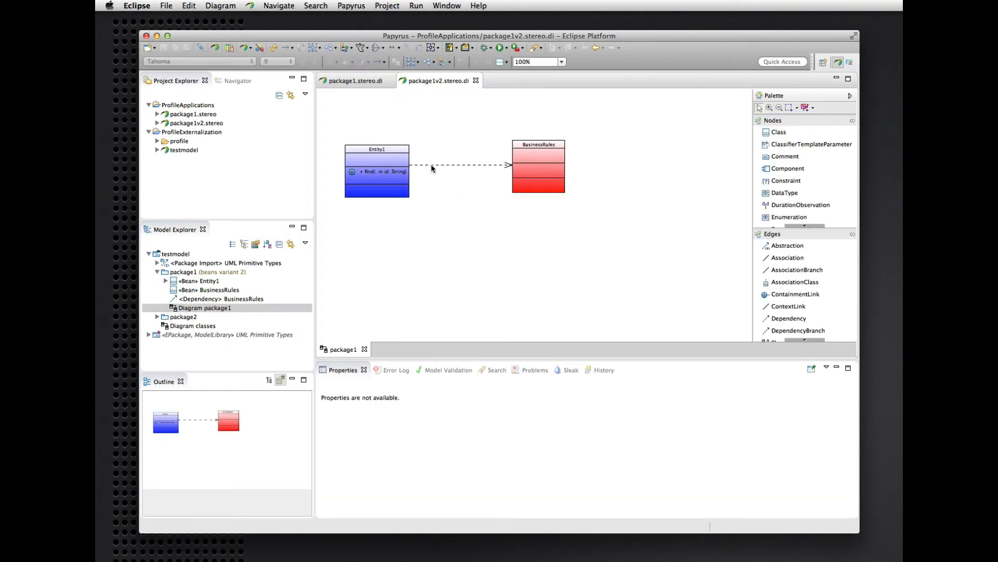
Step: Compare the package1 diagram in package1.stereo.di with the one in package1v2.stereo.di
left_click(351, 80)
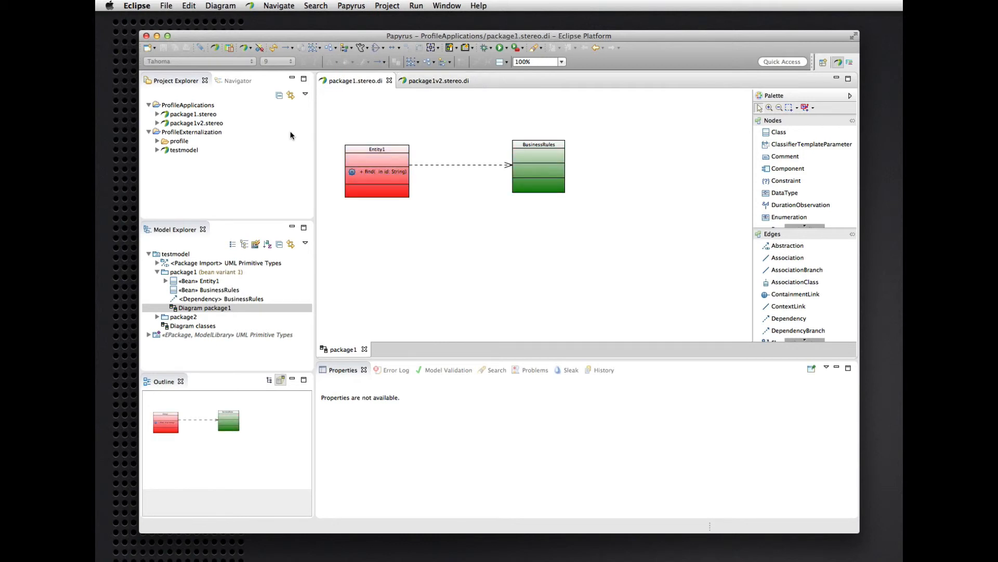
left_click(429, 84)
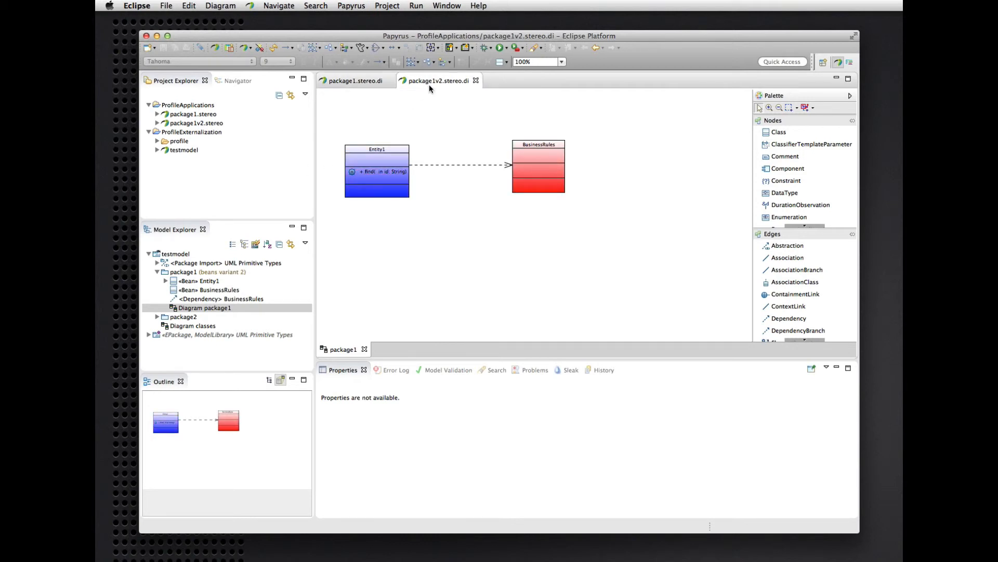
left_click(358, 81)
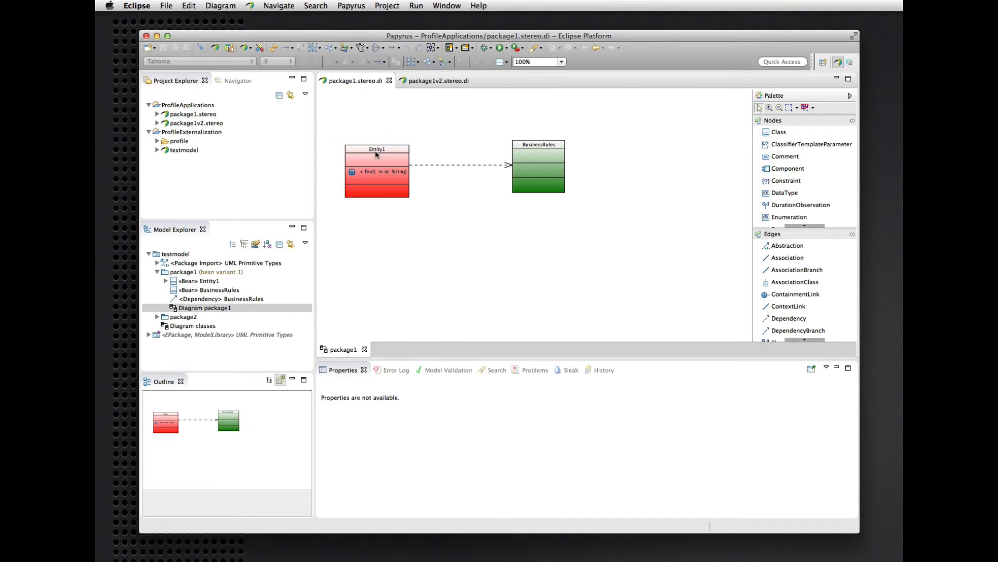
left_click(438, 84)
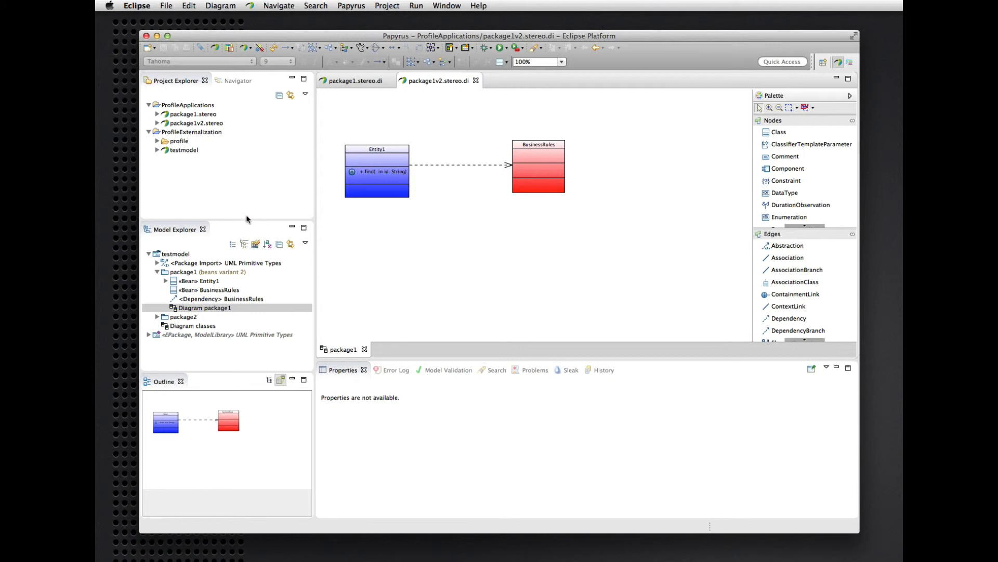
left_click(176, 151)
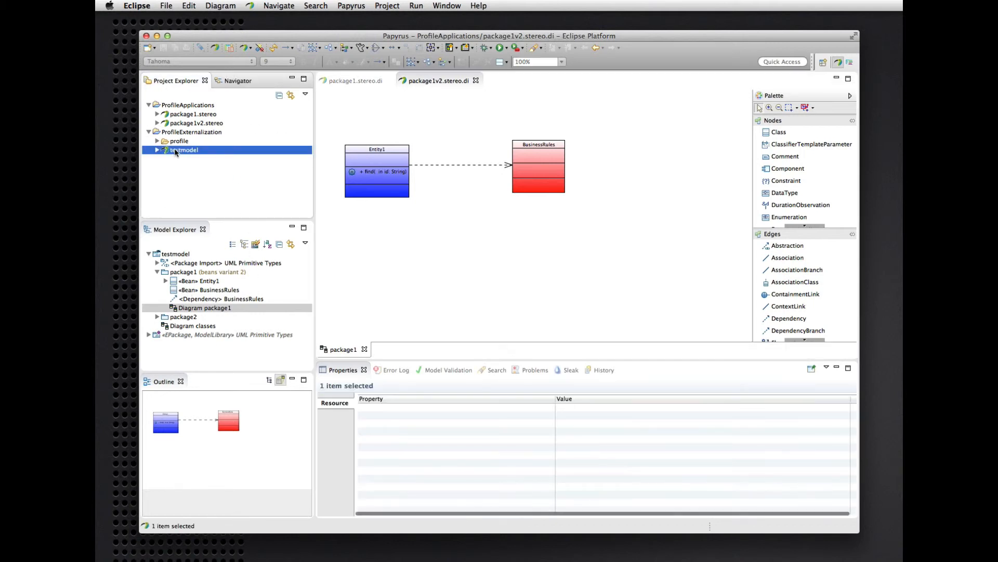
left_click(347, 81)
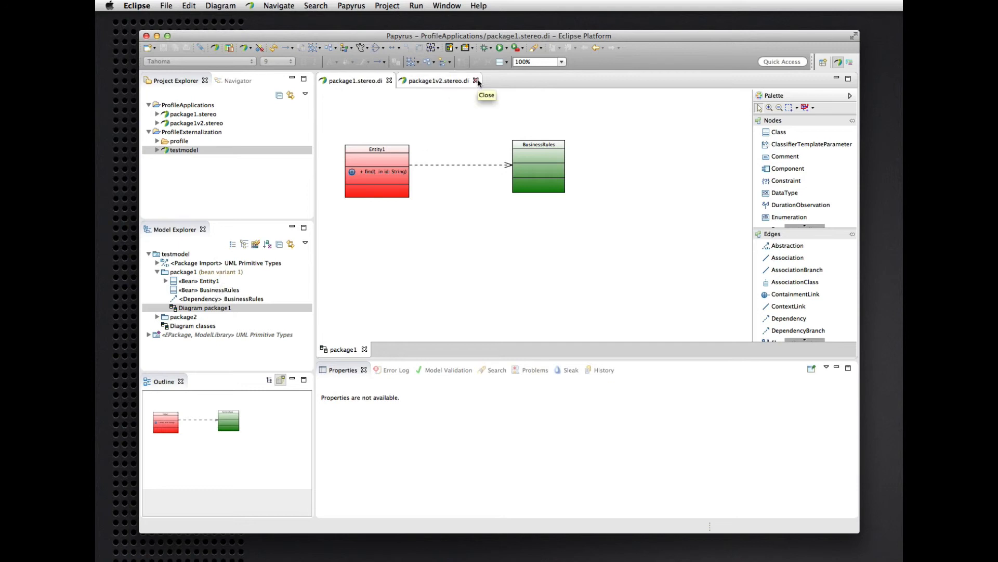
Step: Close package1v2.stereo.di and package1.stereo.di, and open testmodel from the ProfileExternalization project on its package1 diagram
left_click(477, 81)
left_click(390, 81)
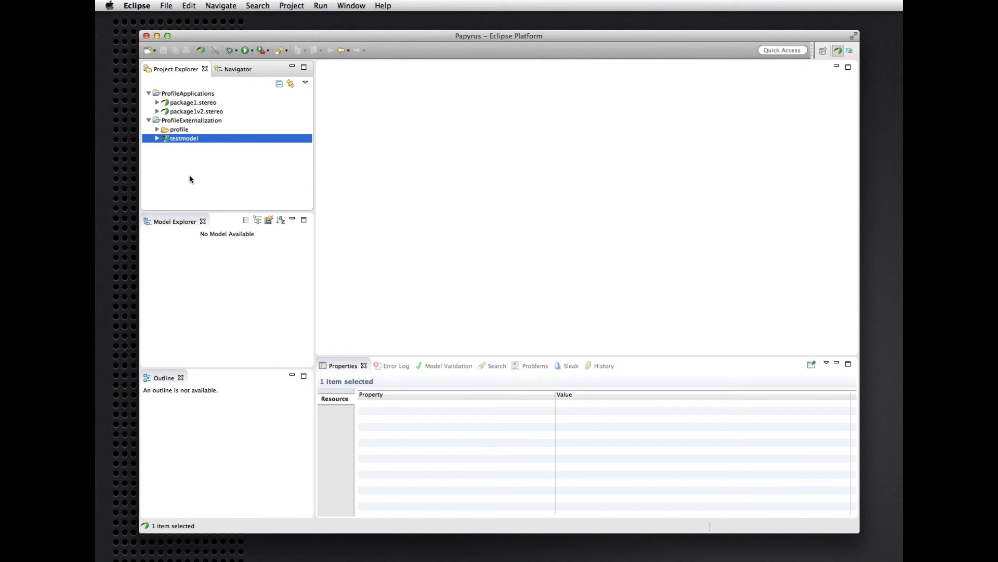
double_click(189, 140)
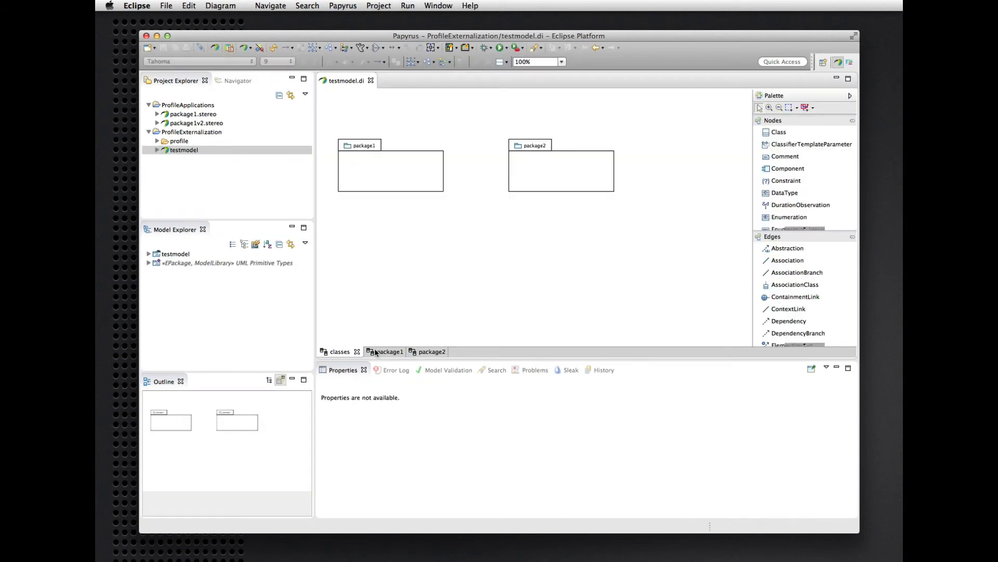
left_click(376, 352)
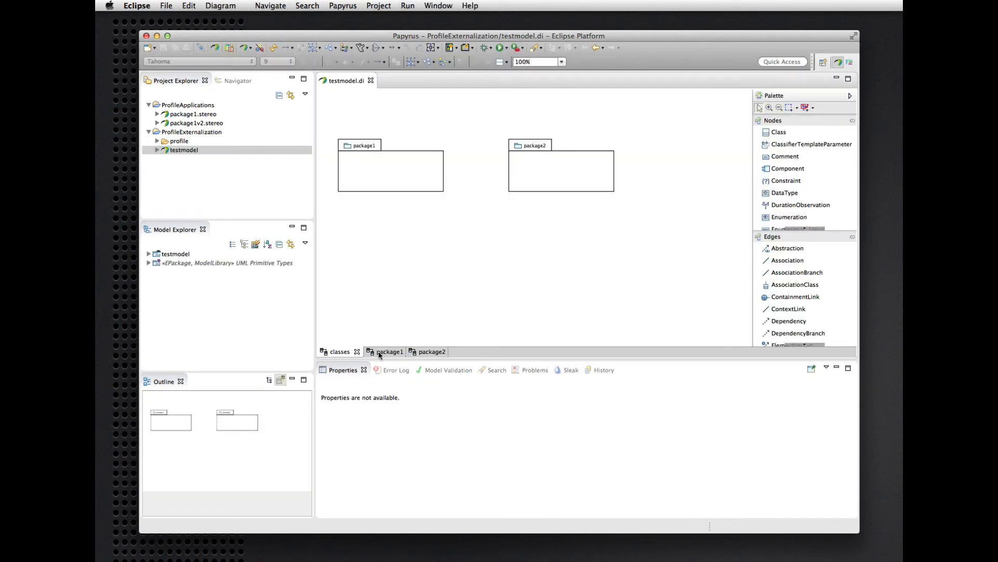
Step: Examine package1's profile applications and its contained elements in testmodel
left_click(149, 254)
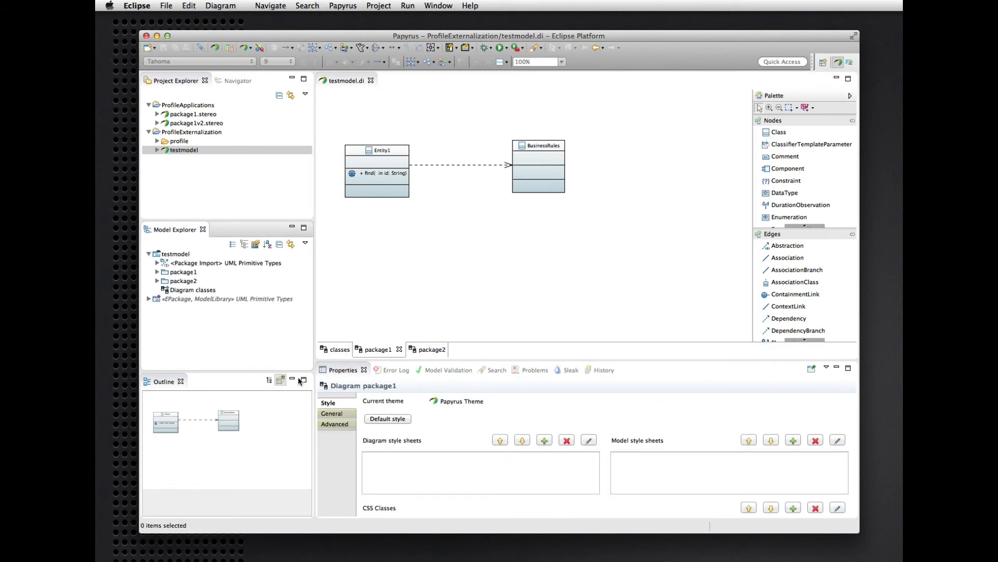
left_click(180, 272)
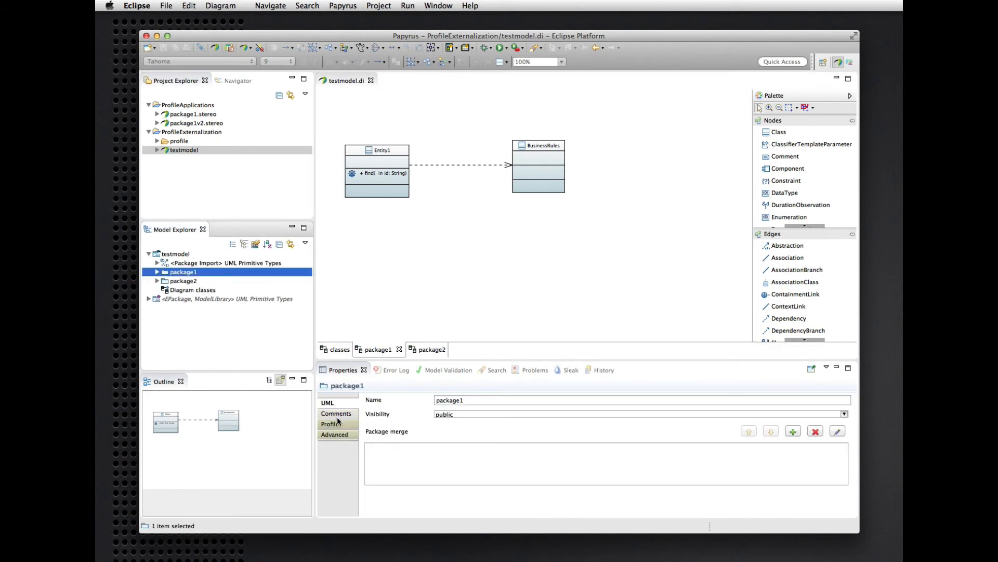
left_click(336, 424)
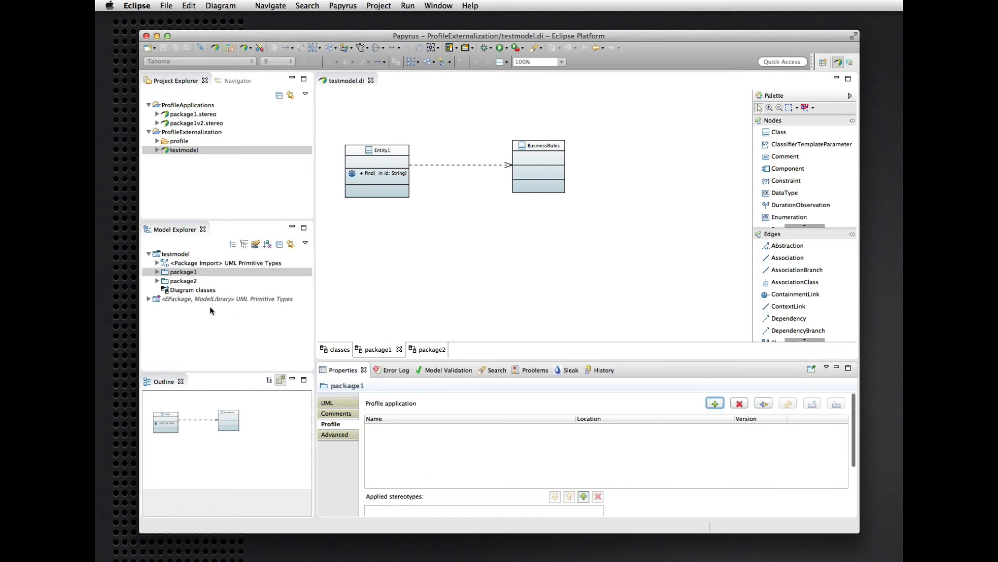
left_click(157, 272)
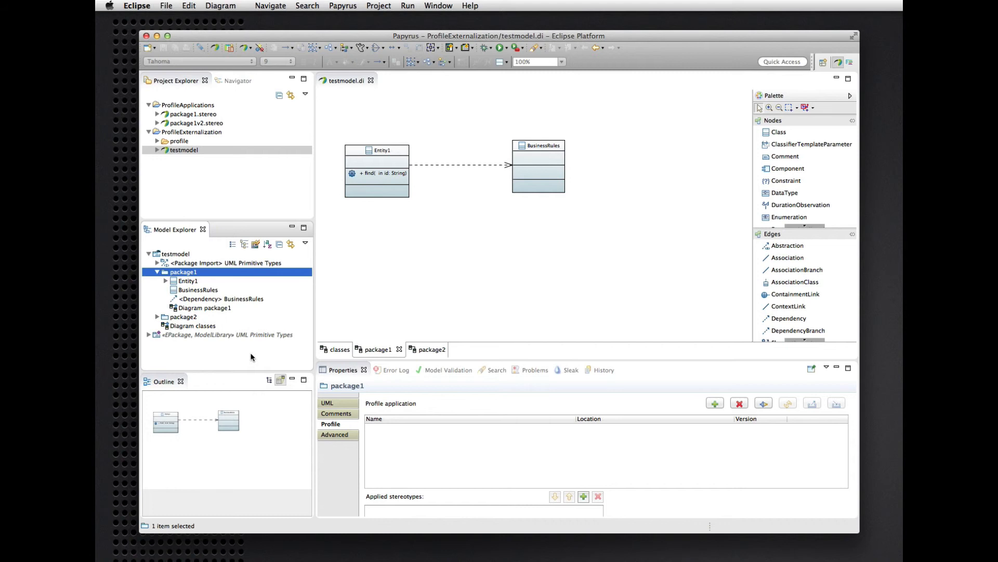
Step: Load only the "bean variant 1" profile application resource, /ProfileApplications/package1.stereo.uml, into testmodel
left_click(172, 255)
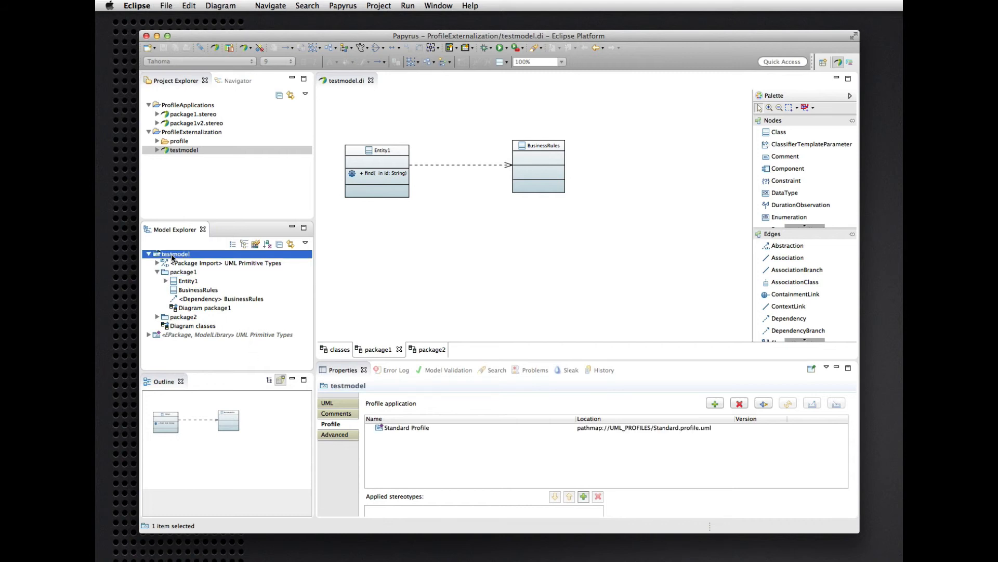
right_click(172, 257)
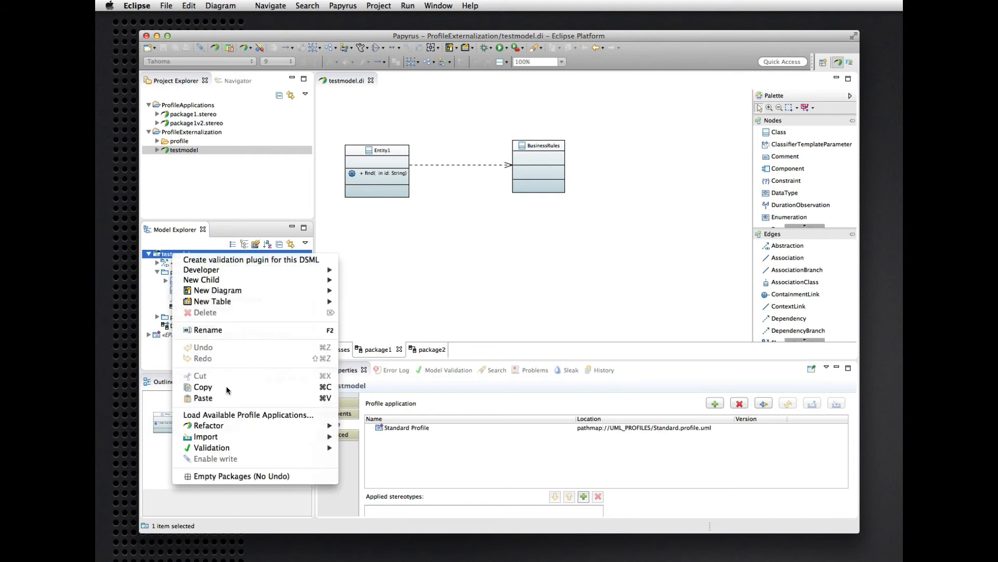
left_click(230, 415)
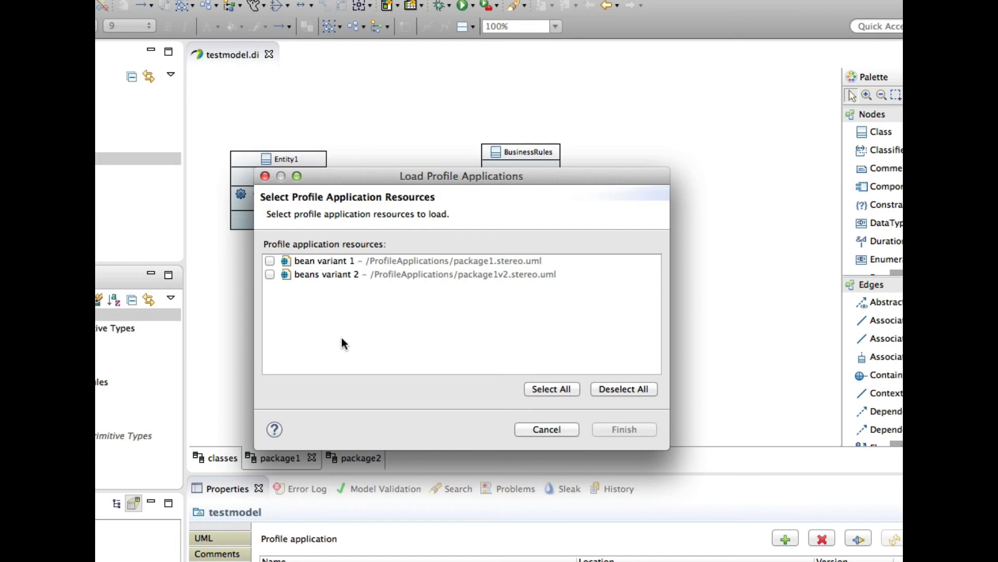
left_click(541, 388)
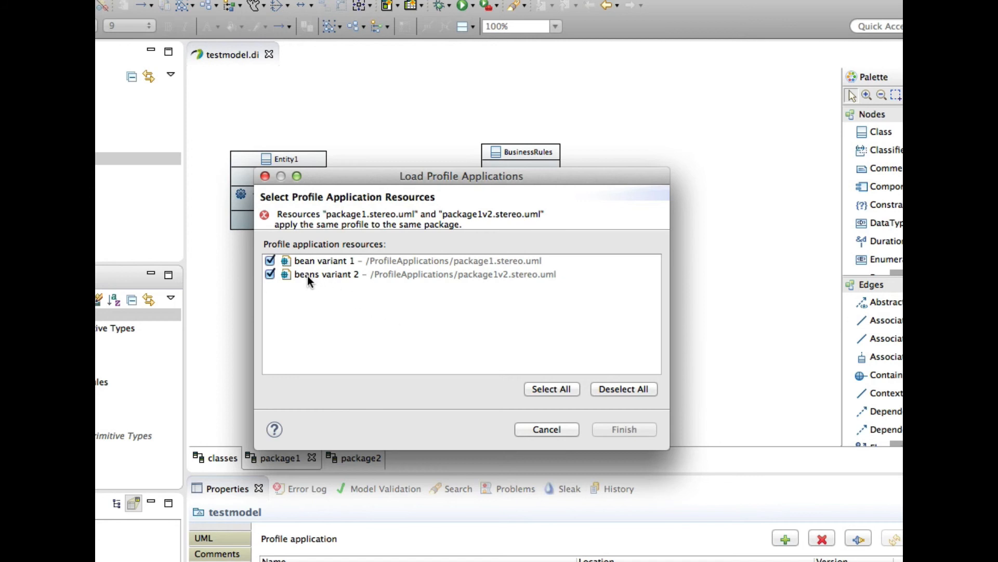
left_click(271, 274)
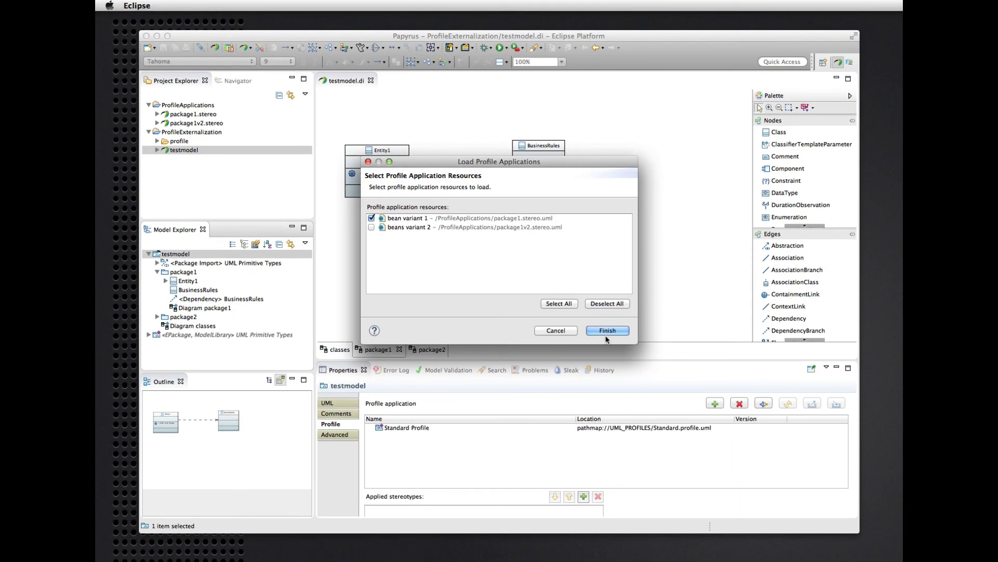
left_click(610, 331)
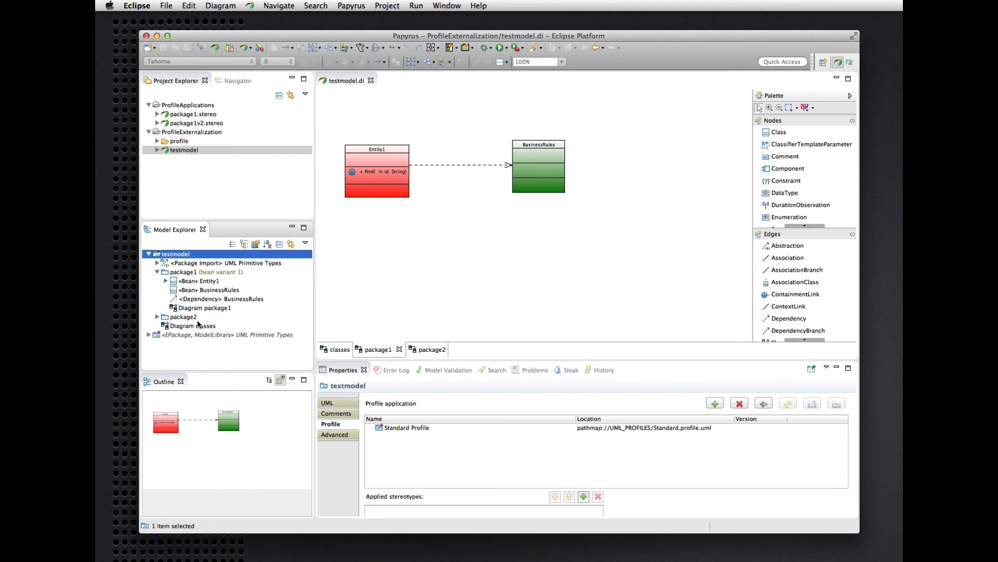
Step: Switch package1 to the "beans variant 2" profile application, unloading the conflicting "bean variant 1" resource, and refresh the diagram
left_click(200, 272)
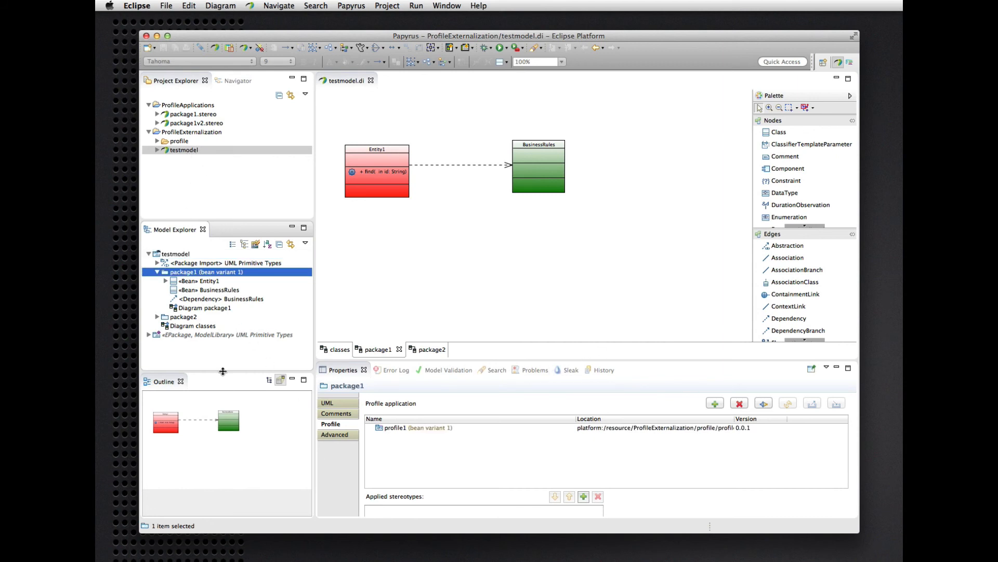
right_click(177, 275)
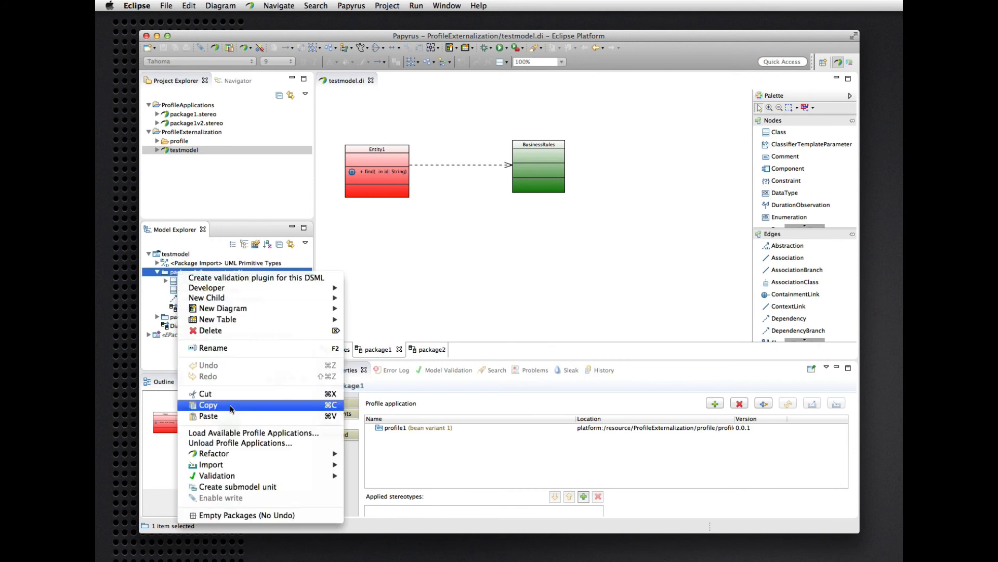
left_click(233, 433)
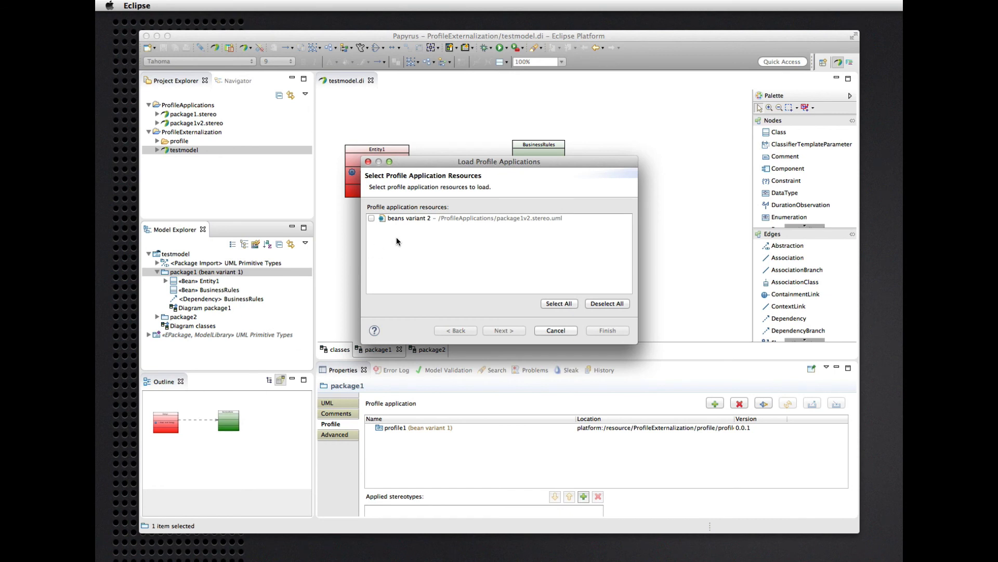
left_click(559, 303)
left_click(517, 331)
left_click(507, 303)
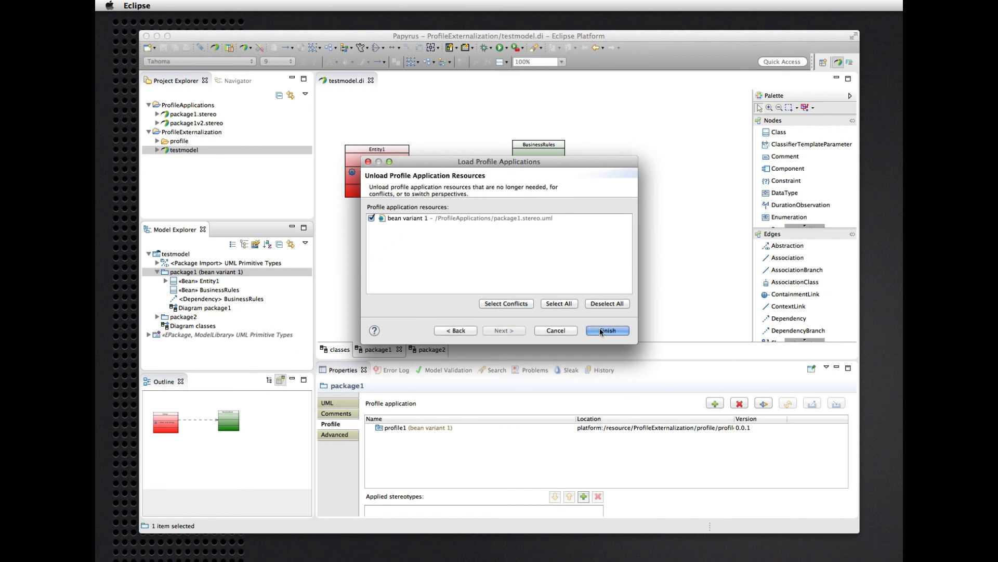
left_click(607, 331)
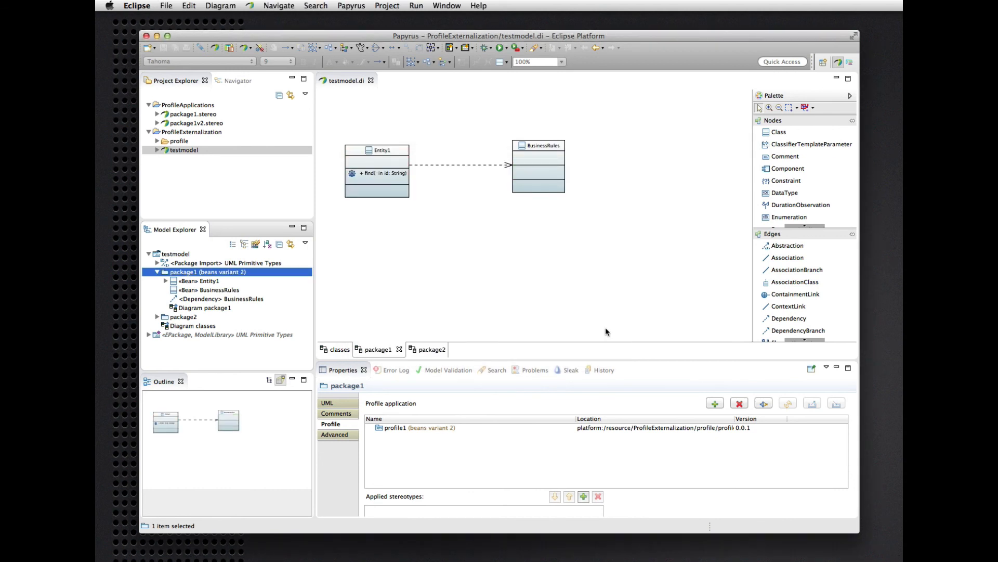
left_click(441, 278)
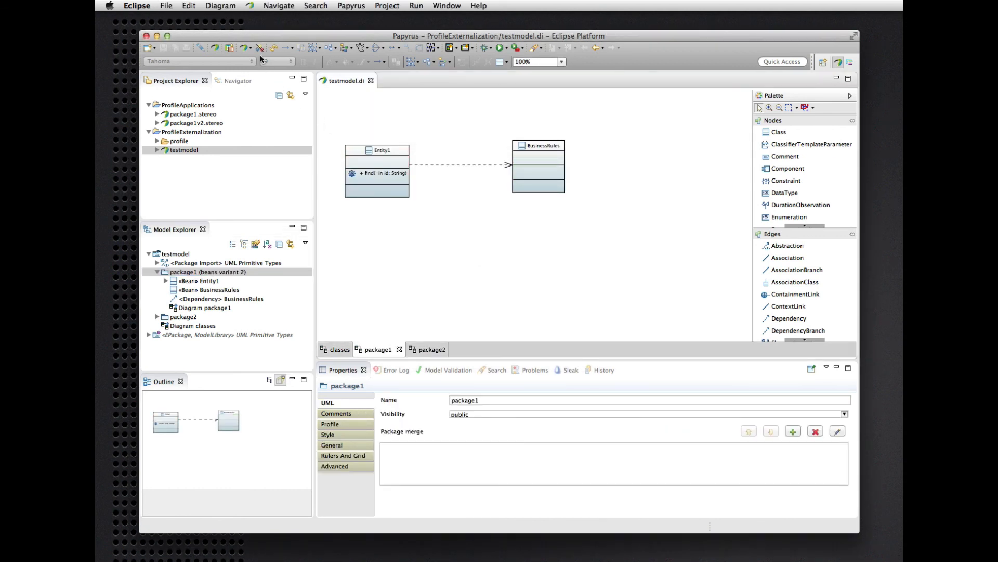
left_click(273, 48)
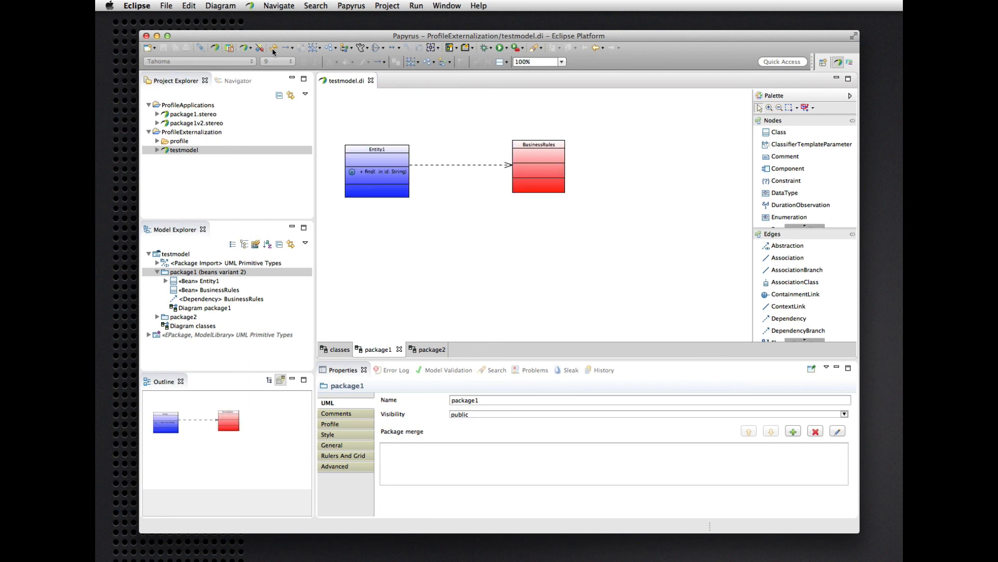